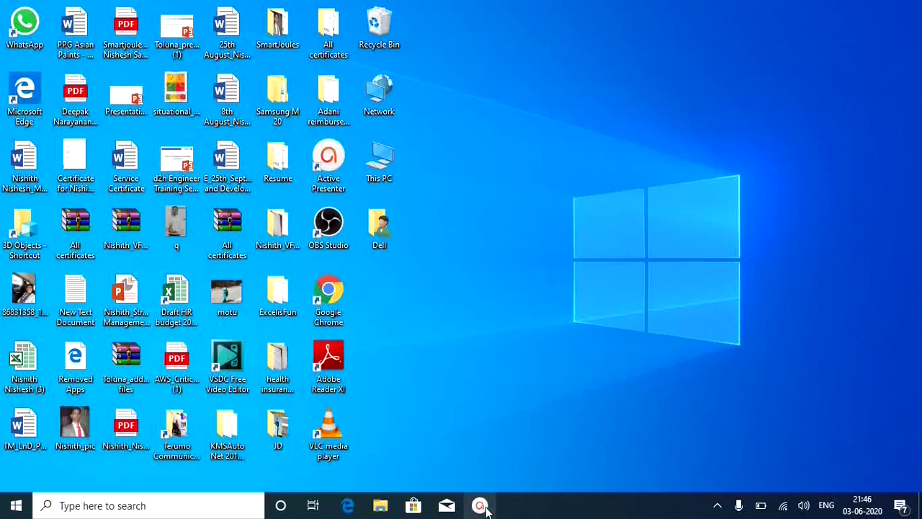
Show the hidden tray icons and bring up the ActivePresenter recorder controls.
{"action": "left_click", "coordinate": [721, 506]}
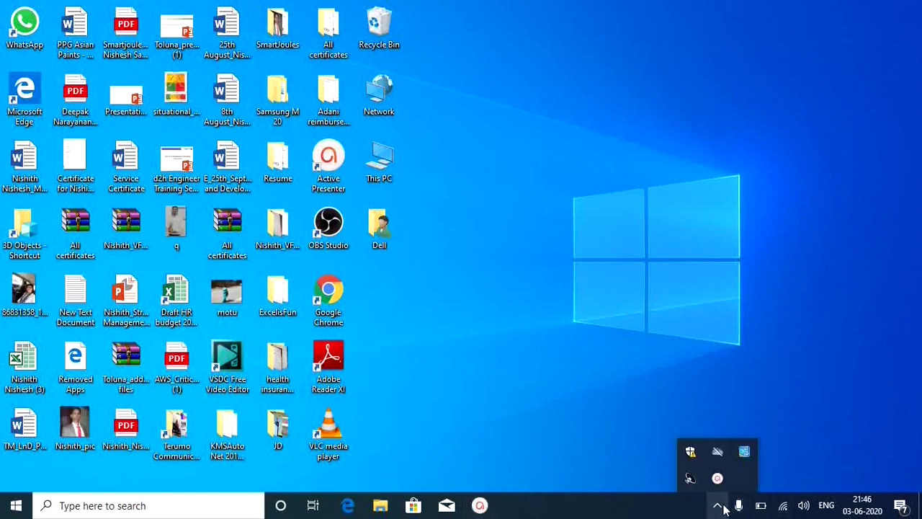
{"action": "left_click", "coordinate": [717, 478]}
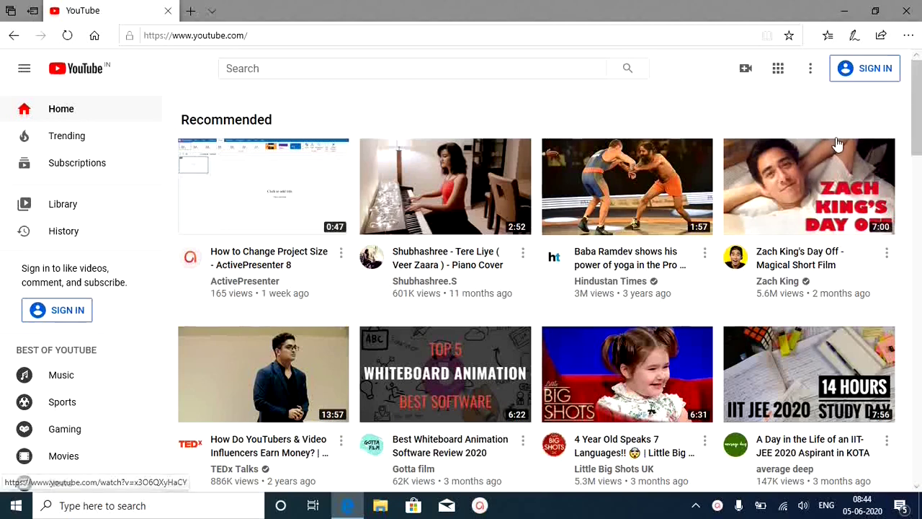
Sign in with the first saved Google account, submit the autofilled password, and choose the personal channel.
{"action": "left_click", "coordinate": [873, 76]}
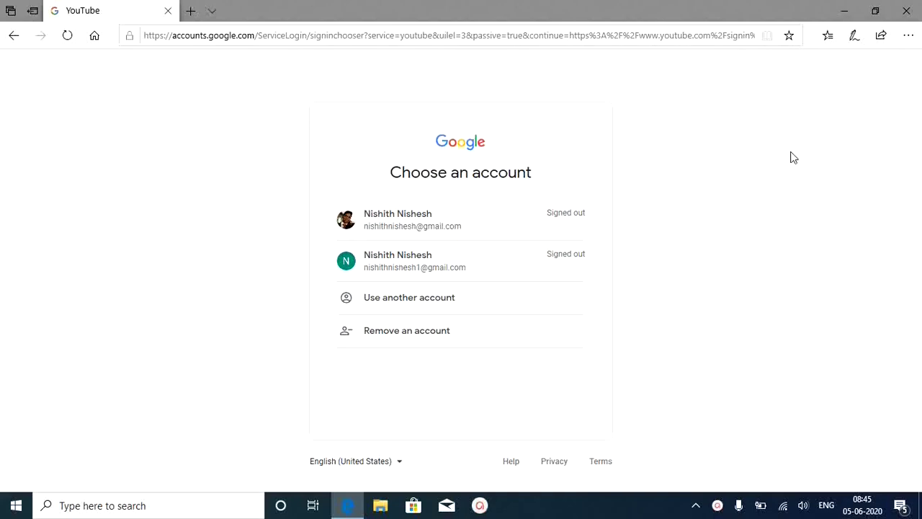
{"action": "left_click", "coordinate": [447, 229]}
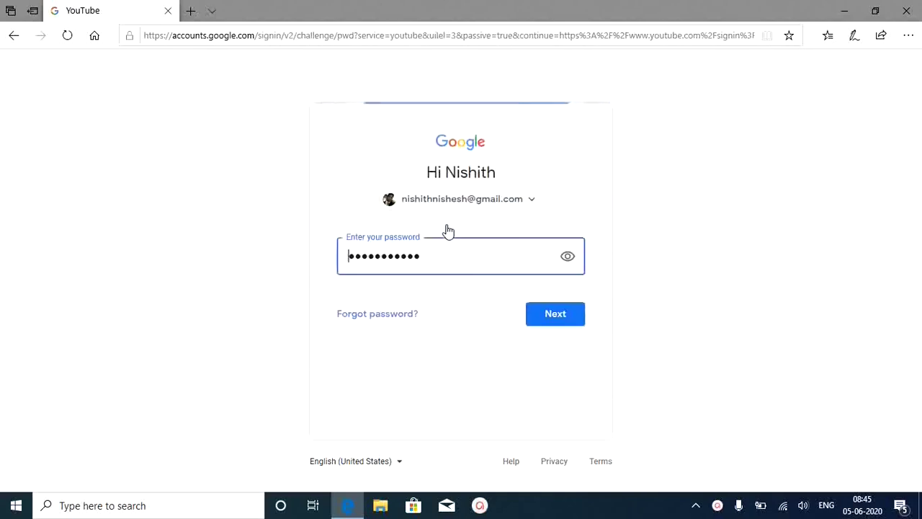
{"action": "left_click", "coordinate": [553, 317]}
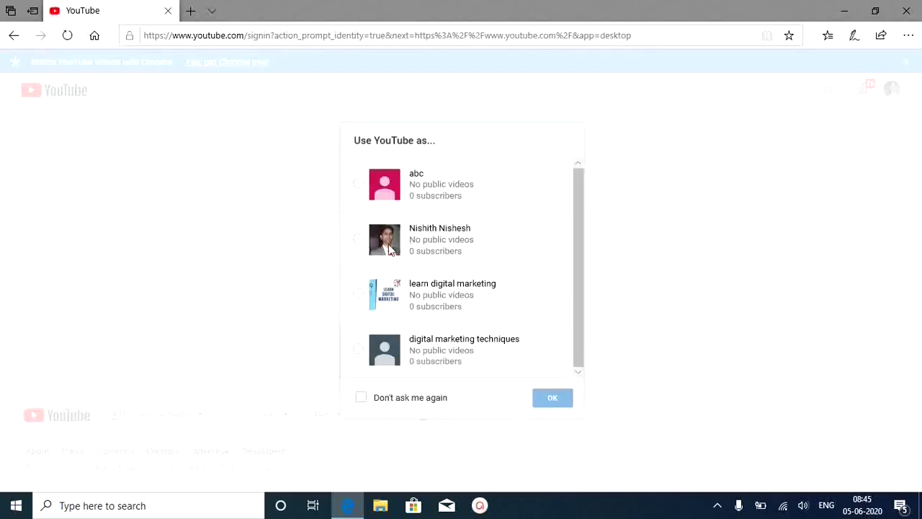
{"action": "left_click", "coordinate": [358, 239]}
{"action": "left_click", "coordinate": [546, 403]}
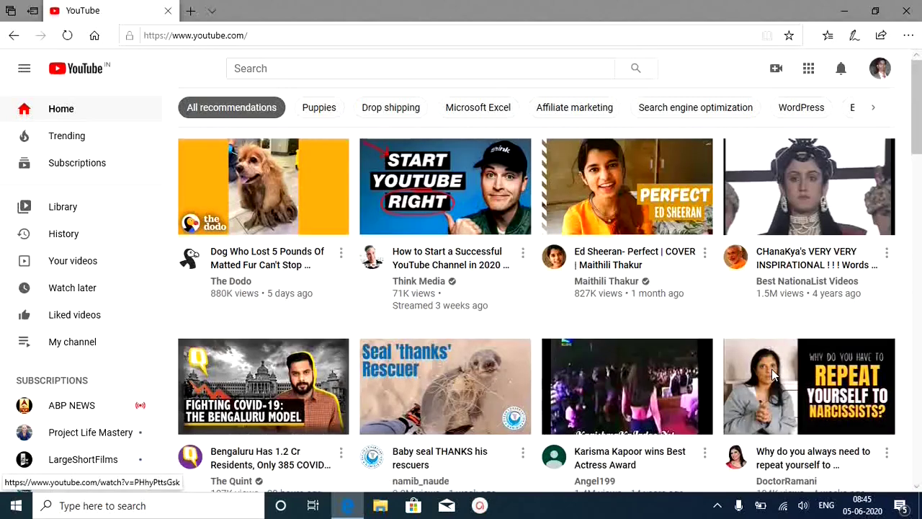
Go through account Settings to 'Add or manage your channel(s)' and choose 'Create a new channel'.
{"action": "left_click", "coordinate": [880, 72]}
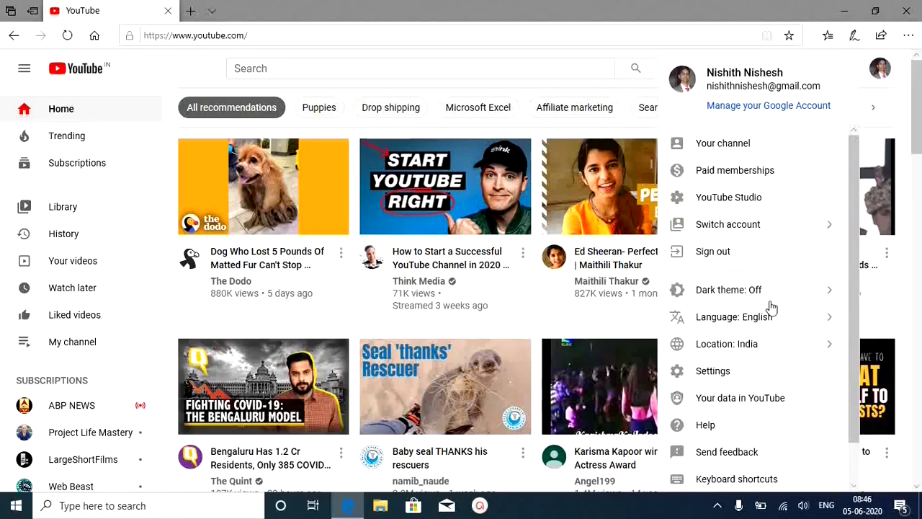
{"action": "left_click", "coordinate": [725, 377]}
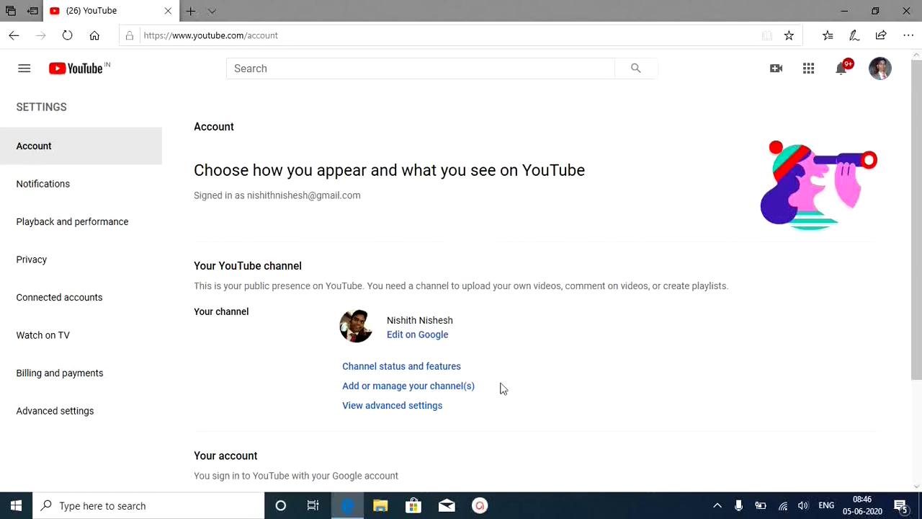
{"action": "left_click", "coordinate": [434, 393]}
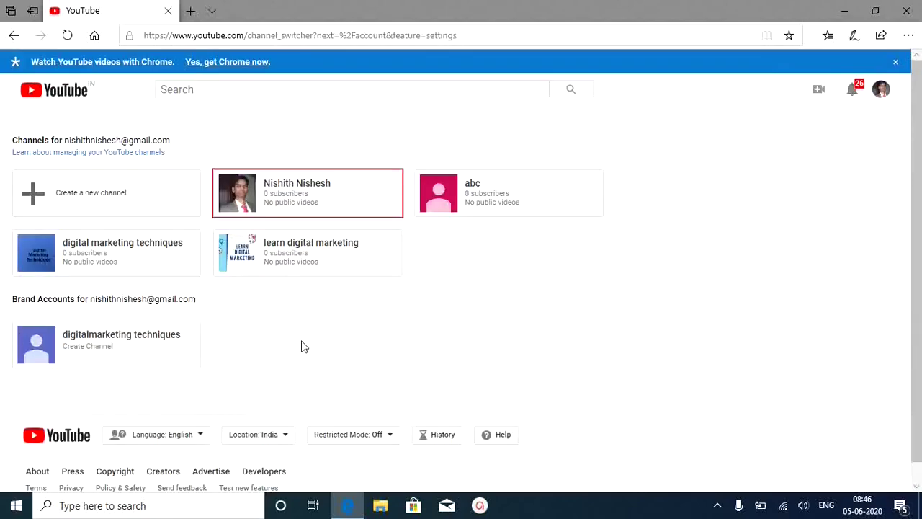
{"action": "left_click", "coordinate": [115, 194]}
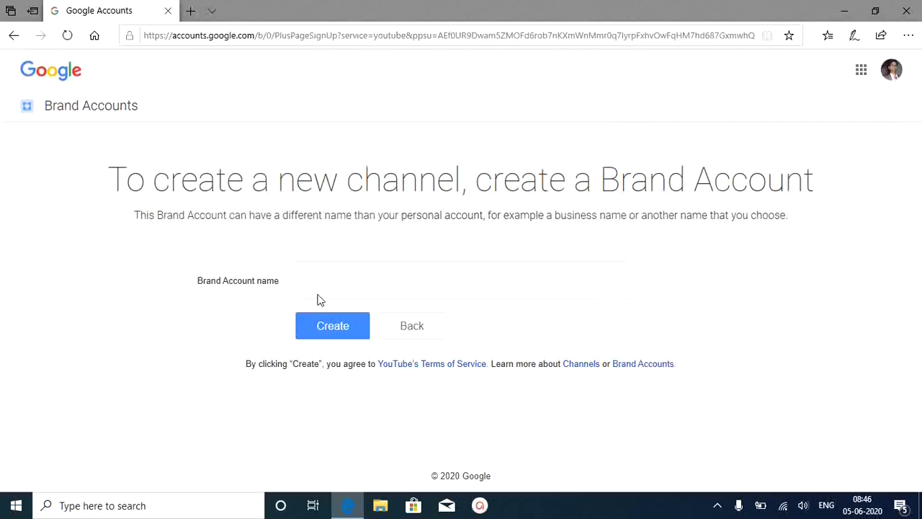
Name the new Brand Account 'Learn digital marketing' and create the channel.
{"action": "left_click", "coordinate": [327, 290]}
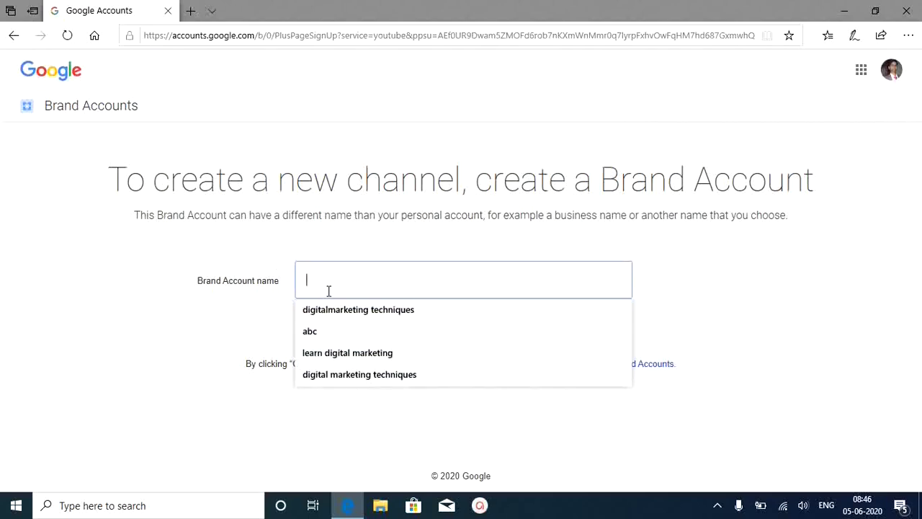
{"action": "type", "text": "Learn"}
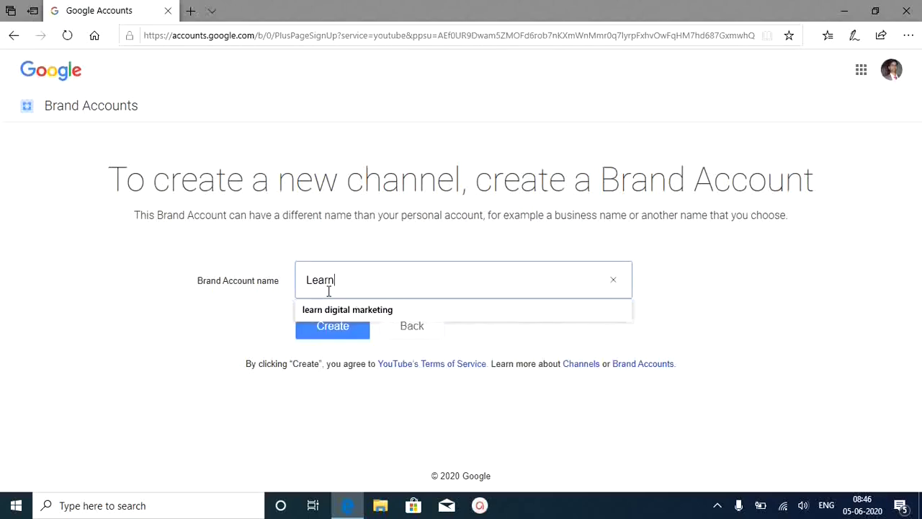
{"action": "type", "text": " digital marketing"}
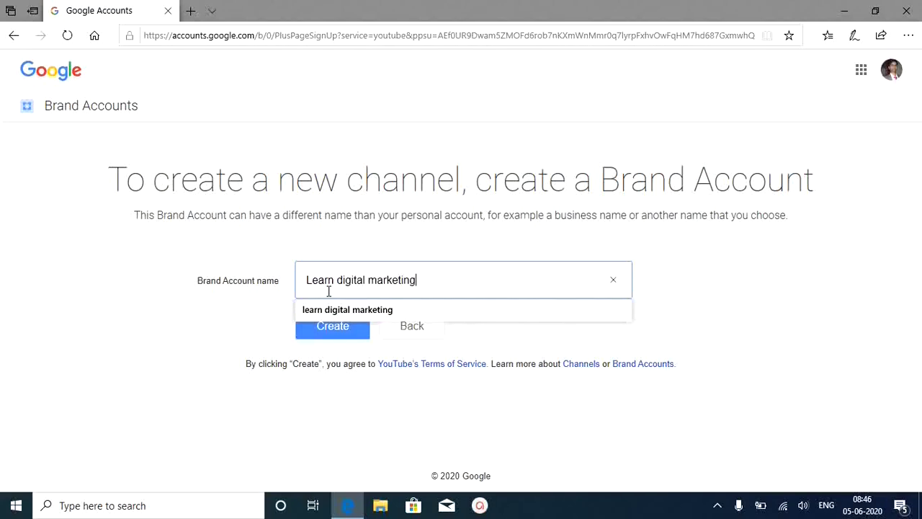
{"action": "left_click", "coordinate": [516, 332]}
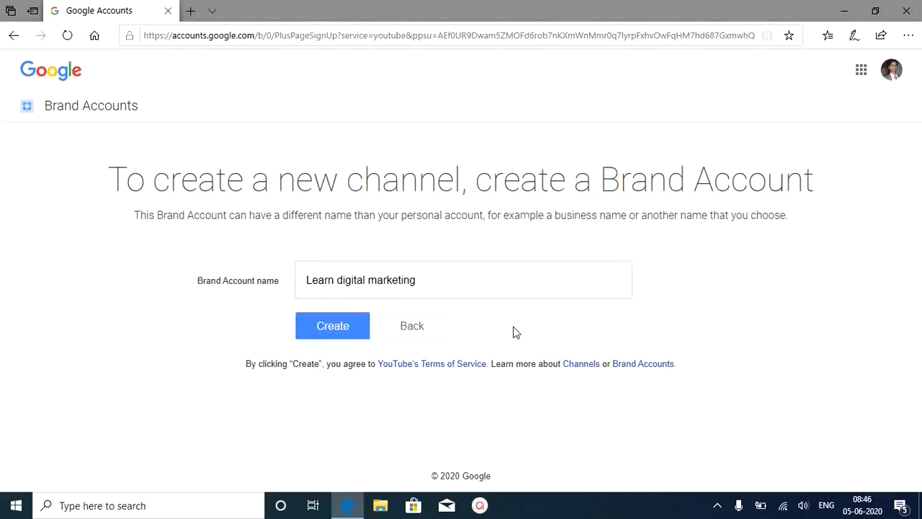
{"action": "left_click", "coordinate": [321, 325]}
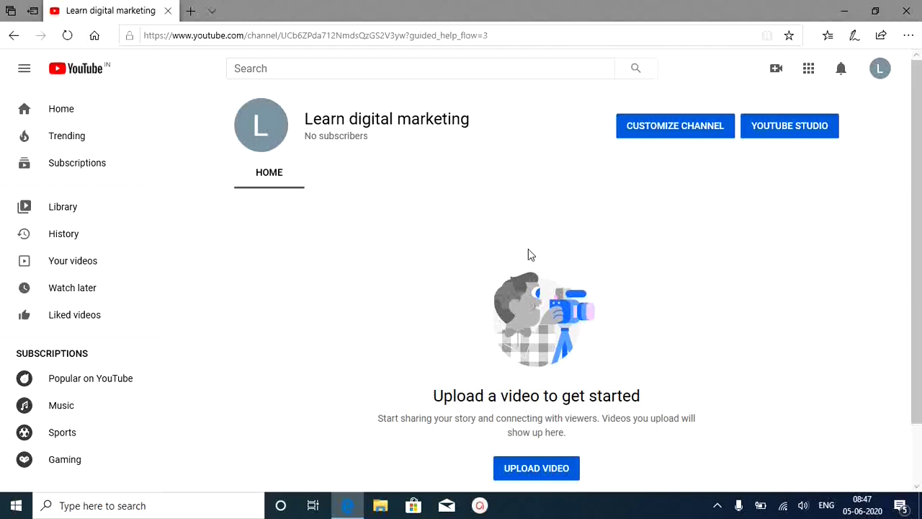
From Customize Channel, edit the channel avatar icon to reach the Google photo picker.
{"action": "left_click", "coordinate": [688, 136]}
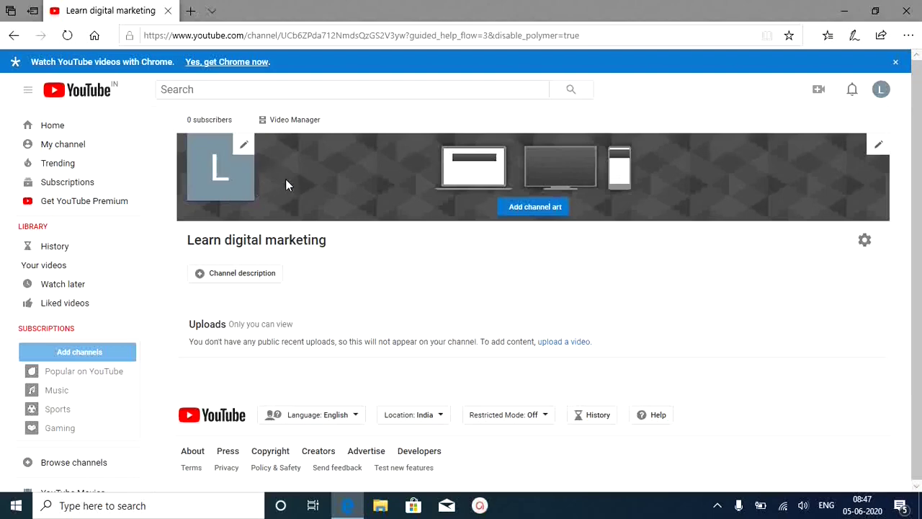
{"action": "left_click", "coordinate": [244, 149]}
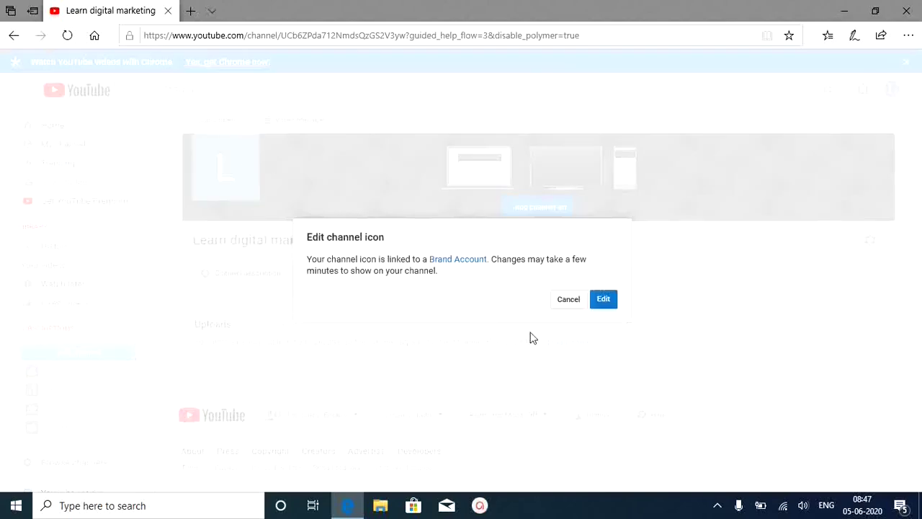
{"action": "left_click", "coordinate": [602, 309]}
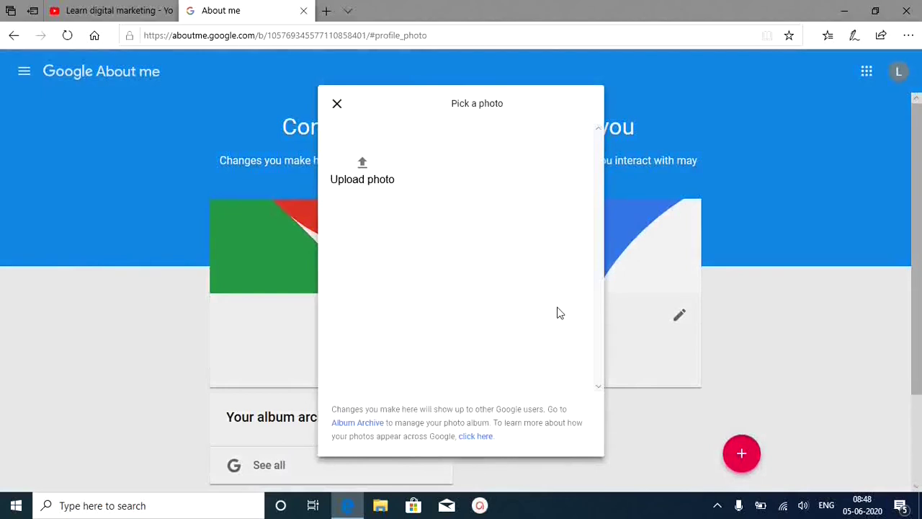
Upload the Learn-Dm image and crop it to the LEARN DIGITAL MARKETING text as profile picture.
{"action": "left_click", "coordinate": [362, 165]}
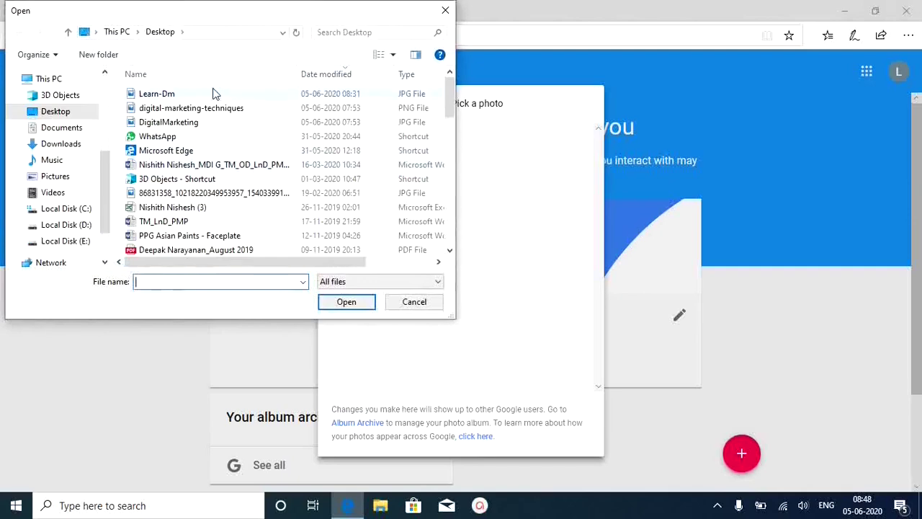
{"action": "double_click", "coordinate": [214, 92]}
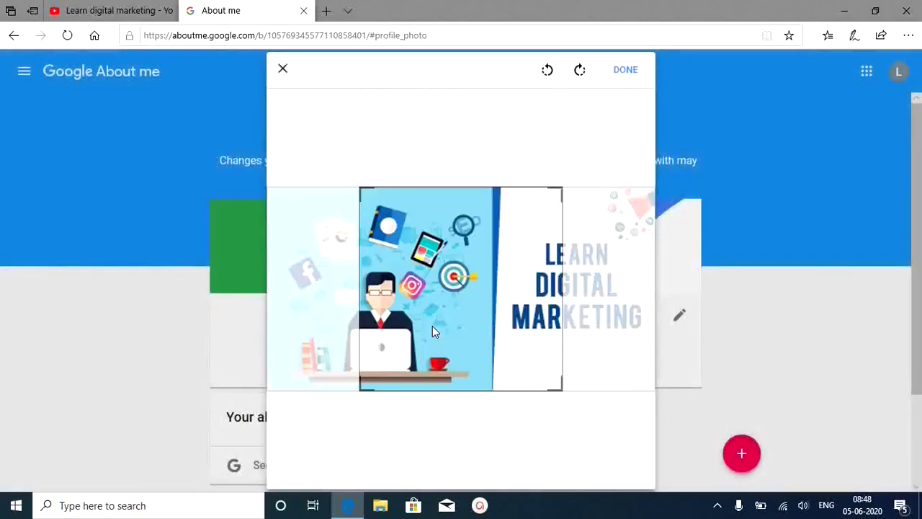
{"action": "left_click_drag", "start_coordinate": [455, 323], "coordinate": [548, 321]}
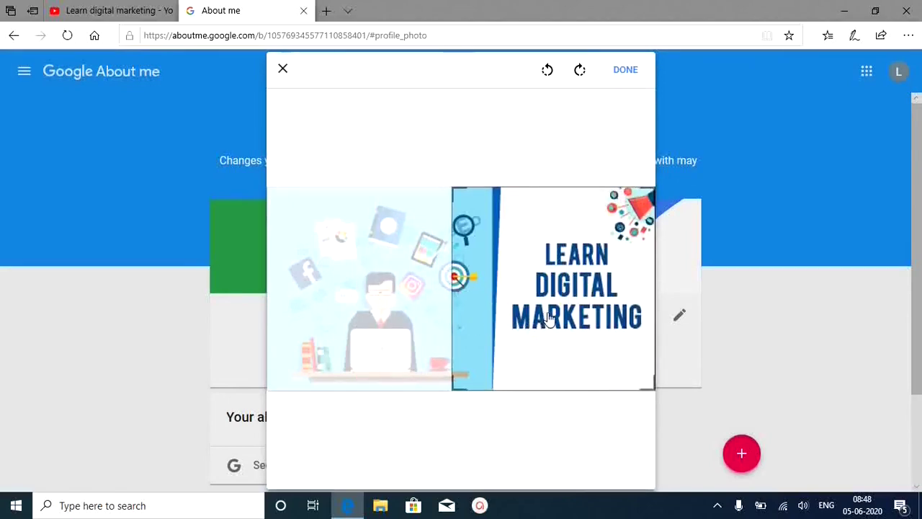
{"action": "left_click_drag", "start_coordinate": [459, 389], "coordinate": [576, 372]}
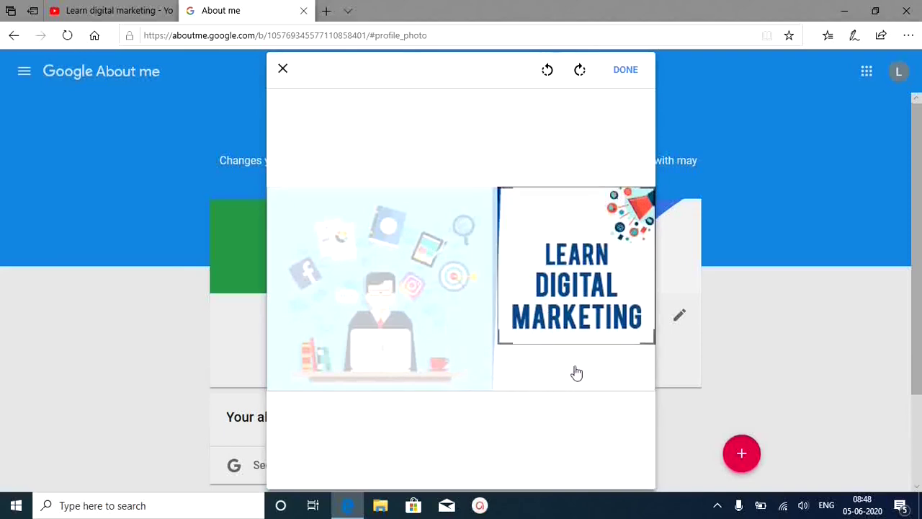
{"action": "left_click", "coordinate": [624, 72]}
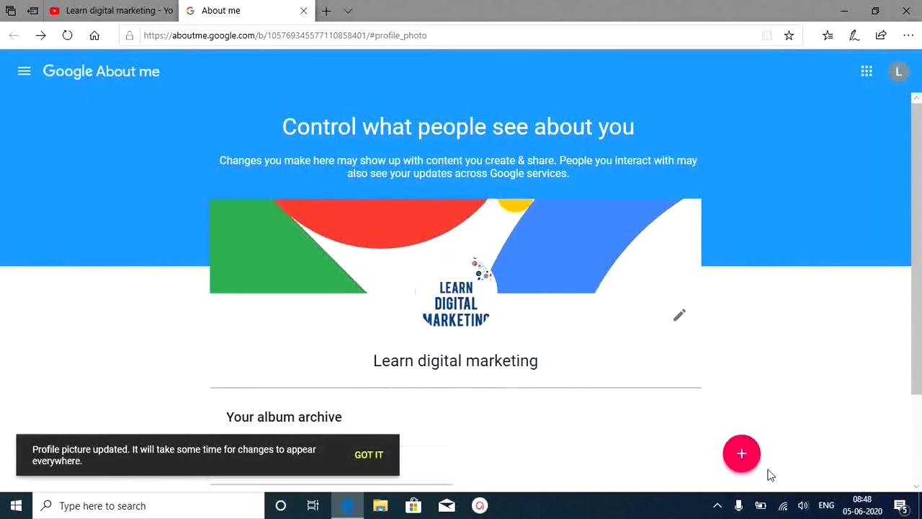
Scroll through the About me page, then return to the YouTube channel tab.
{"action": "scroll", "coordinate": [914, 403], "scroll_direction": "down", "scroll_amount": 1}
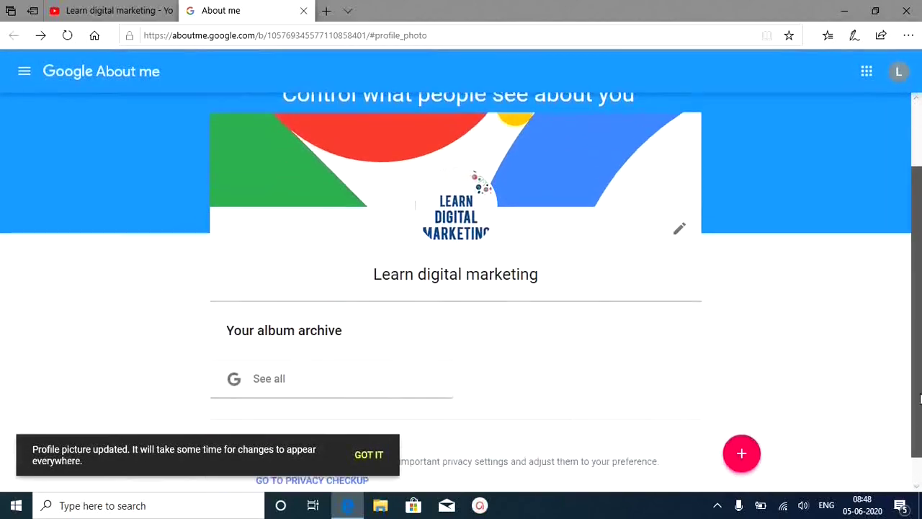
{"action": "left_click_drag", "start_coordinate": [919, 399], "coordinate": [916, 323]}
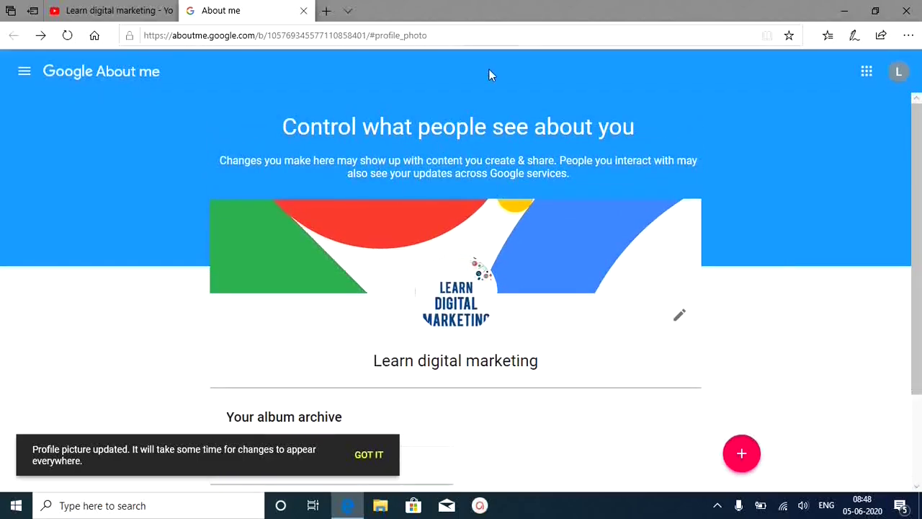
{"action": "left_click_drag", "start_coordinate": [916, 184], "coordinate": [920, 265]}
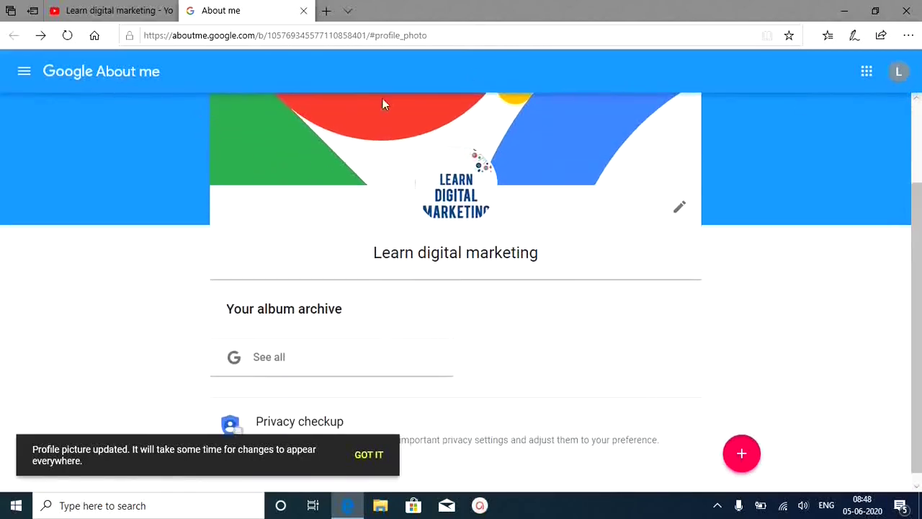
{"action": "left_click", "coordinate": [101, 7]}
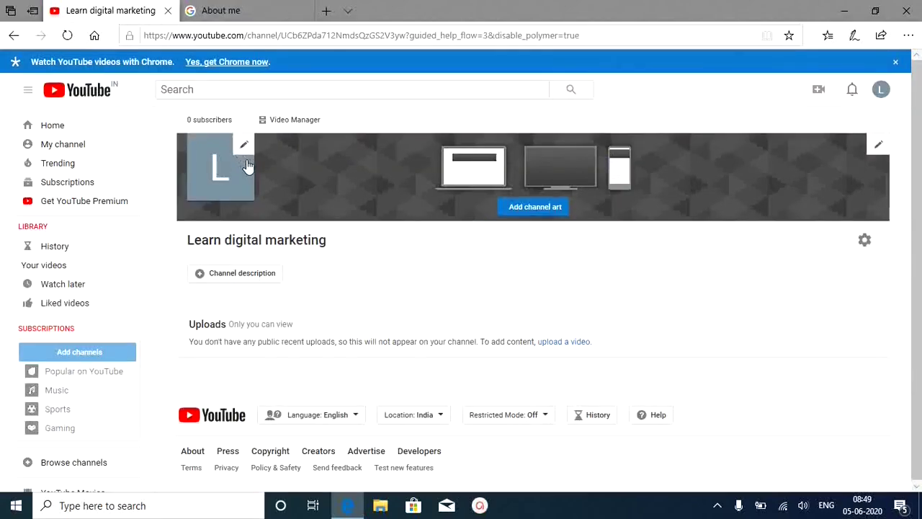
Reload the channel page and open the 'Add channel art' dialog from the banner area.
{"action": "left_click", "coordinate": [297, 39]}
{"action": "key", "text": "Return"}
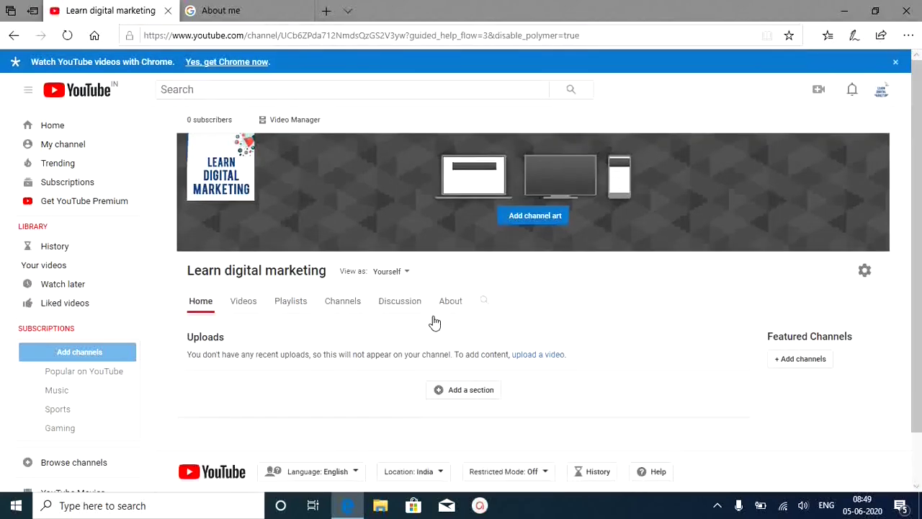
{"action": "mouse_move", "coordinate": [263, 216]}
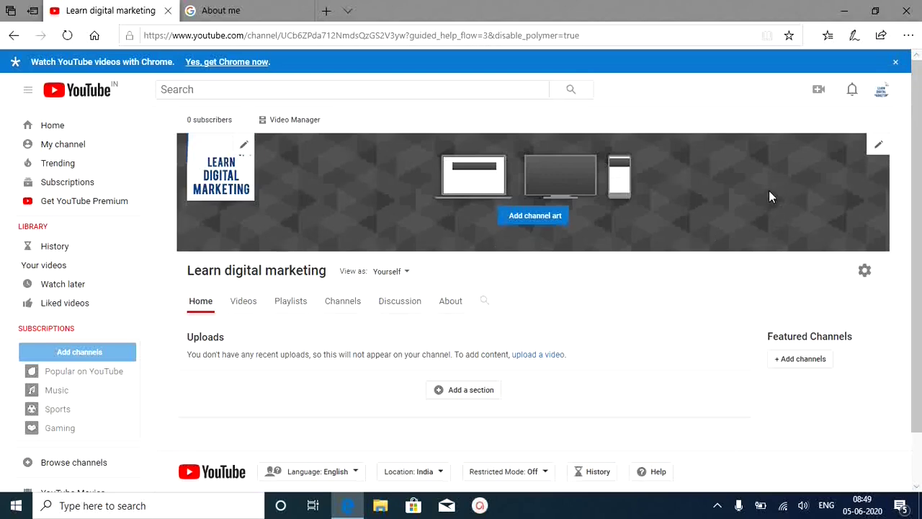
{"action": "left_click", "coordinate": [533, 225]}
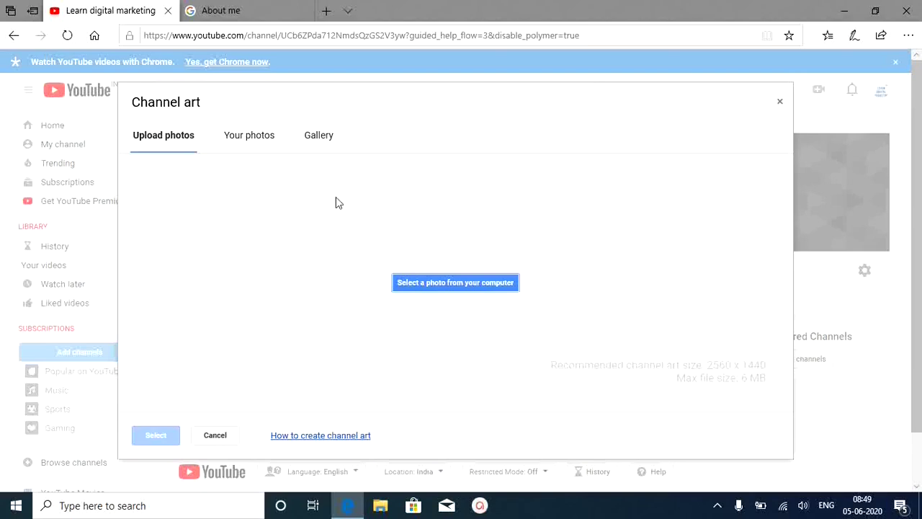
Pick the night city skyline photo from the Gallery and apply it as channel art.
{"action": "left_click", "coordinate": [327, 144]}
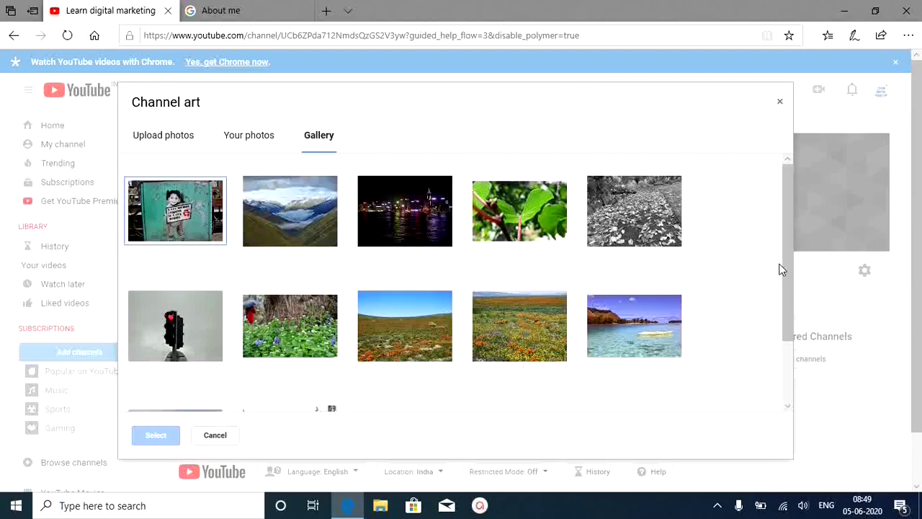
{"action": "left_click_drag", "start_coordinate": [788, 295], "coordinate": [785, 159]}
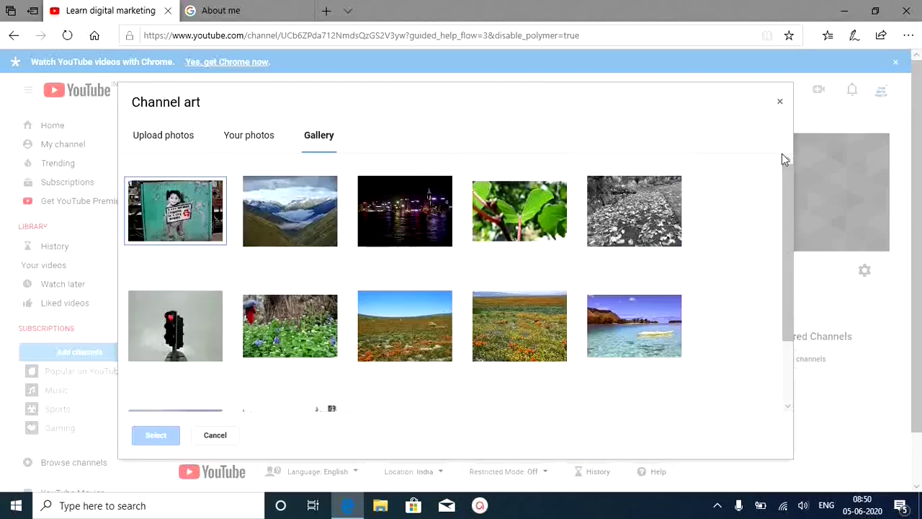
{"action": "left_click", "coordinate": [413, 214]}
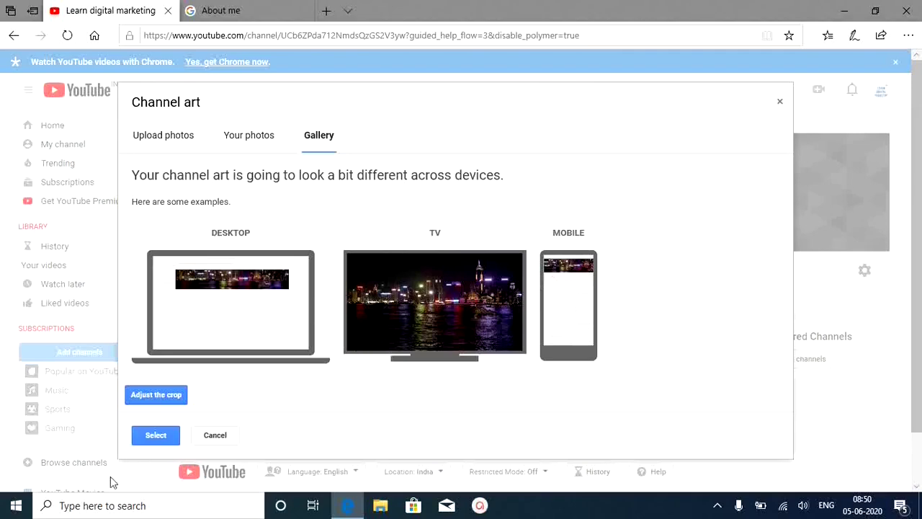
{"action": "left_click", "coordinate": [154, 434]}
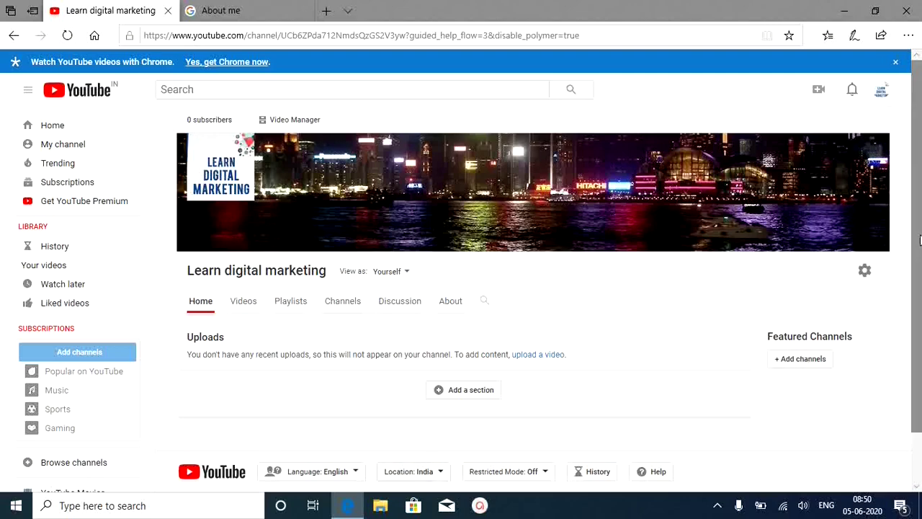
Scroll down the channel page and switch to the About tab.
{"action": "scroll", "coordinate": [919, 252], "scroll_direction": "down", "scroll_amount": 2}
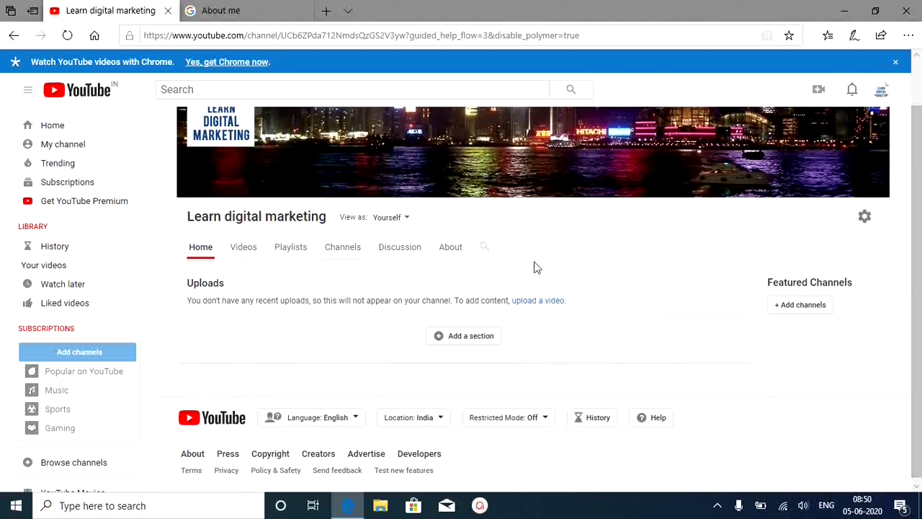
{"action": "left_click", "coordinate": [451, 249]}
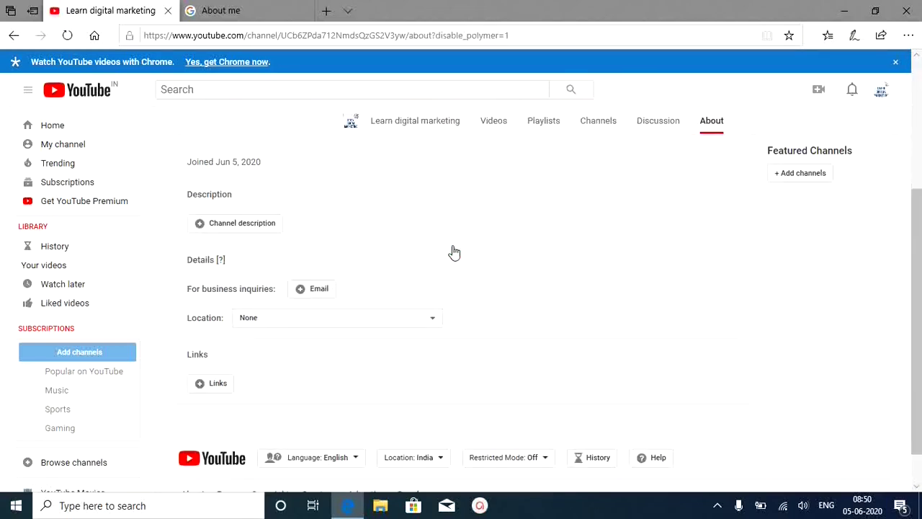
Open the '+ Channel description' editor and leave it without entering any text.
{"action": "left_click", "coordinate": [203, 225]}
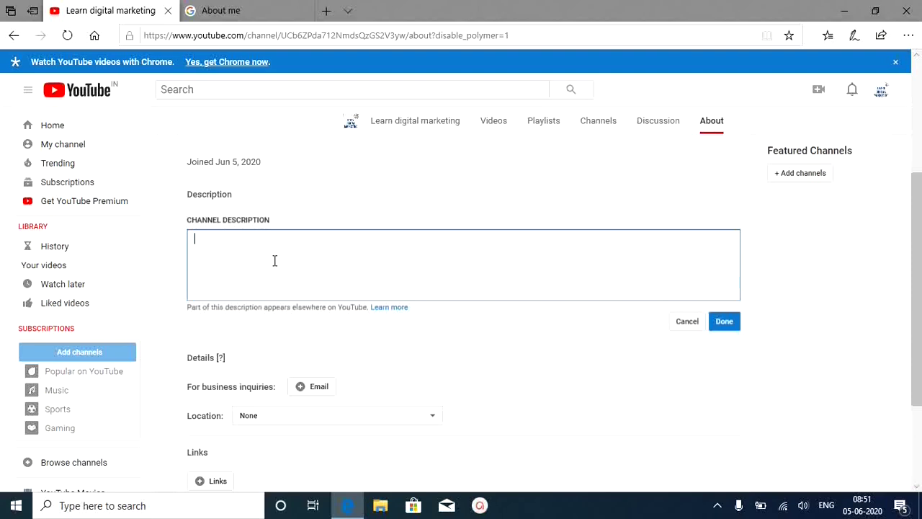
{"action": "scroll", "coordinate": [274, 260], "scroll_direction": "down", "scroll_amount": 1}
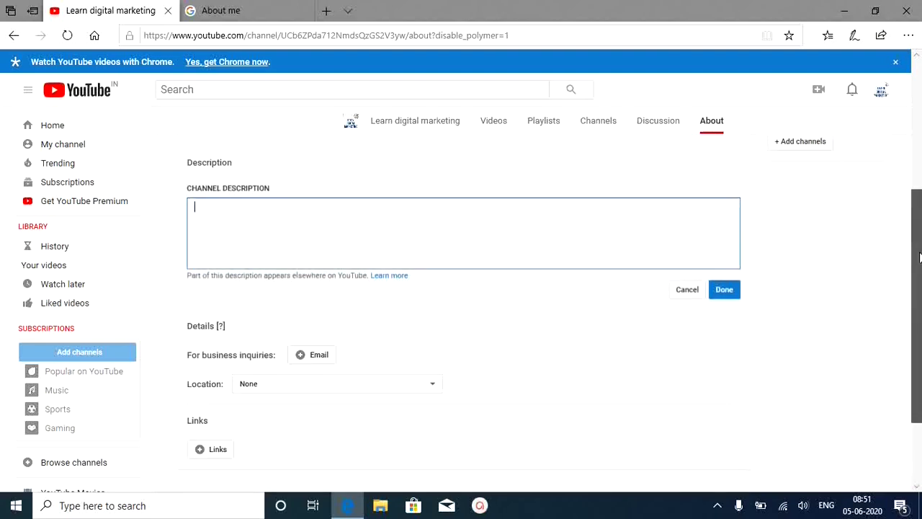
{"action": "left_click", "coordinate": [726, 297]}
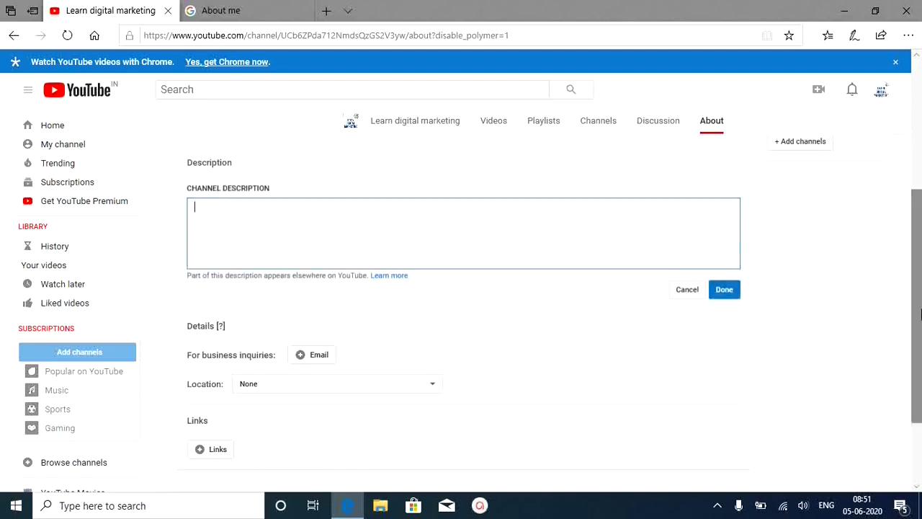
{"action": "scroll", "coordinate": [920, 313], "scroll_direction": "down", "scroll_amount": 3}
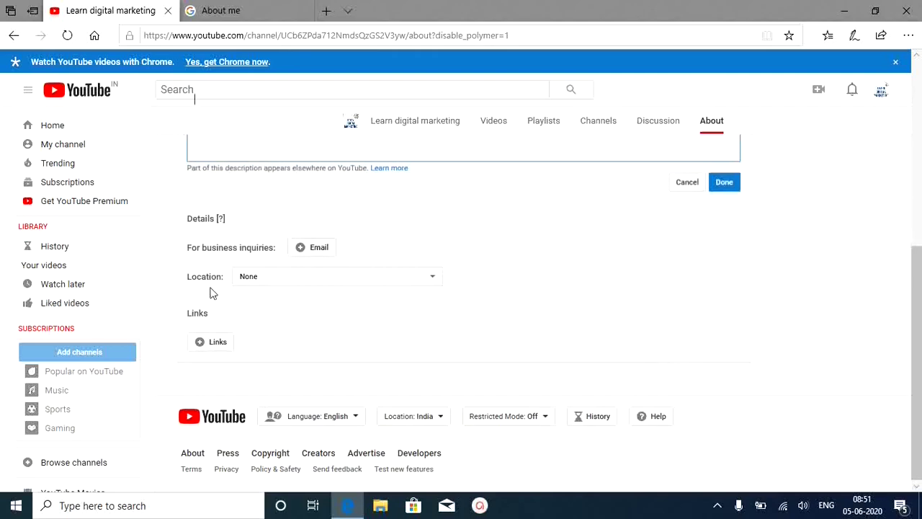
Add a business email field and one blank custom link row on the About page.
{"action": "left_click", "coordinate": [302, 248]}
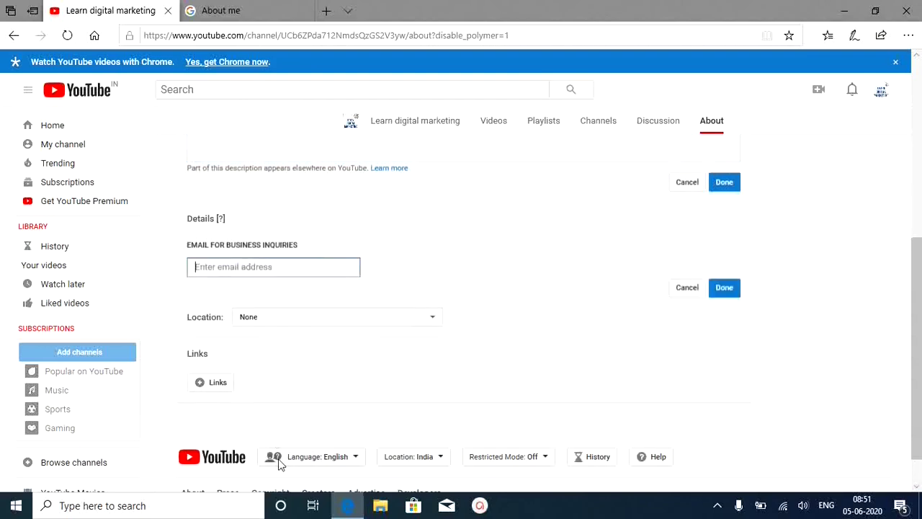
{"action": "left_click", "coordinate": [203, 383]}
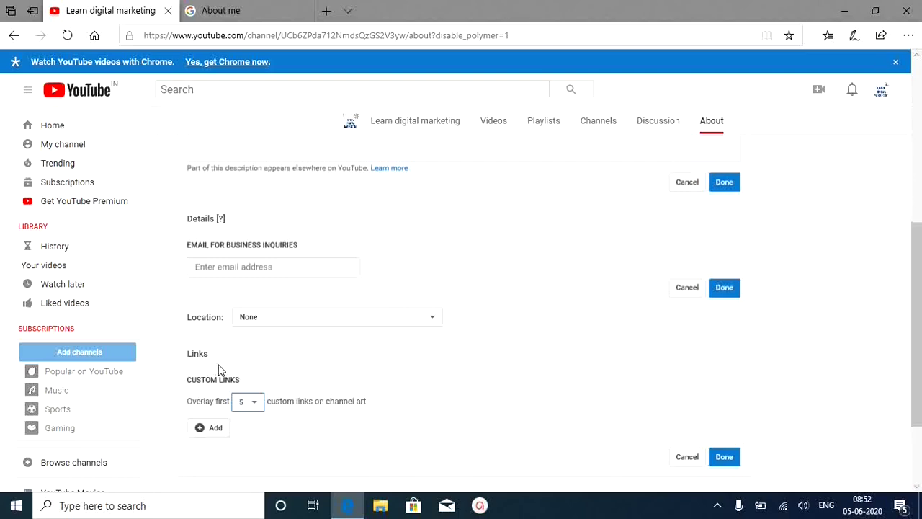
{"action": "left_click", "coordinate": [206, 427]}
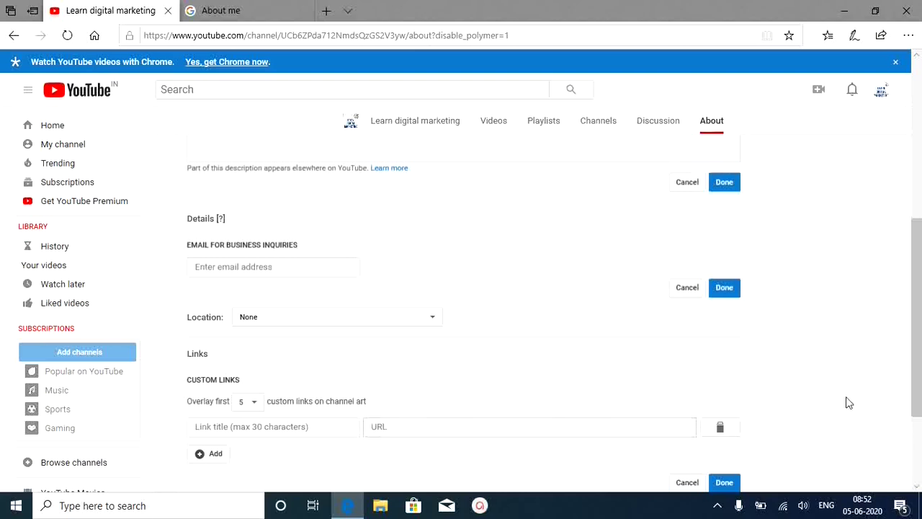
{"action": "left_click_drag", "start_coordinate": [917, 370], "coordinate": [918, 411]}
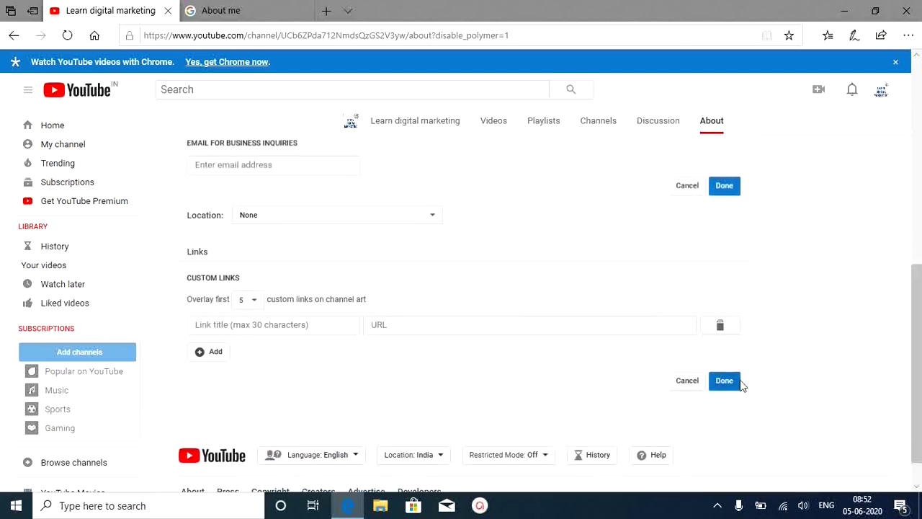
{"action": "left_click_drag", "start_coordinate": [920, 355], "coordinate": [916, 242]}
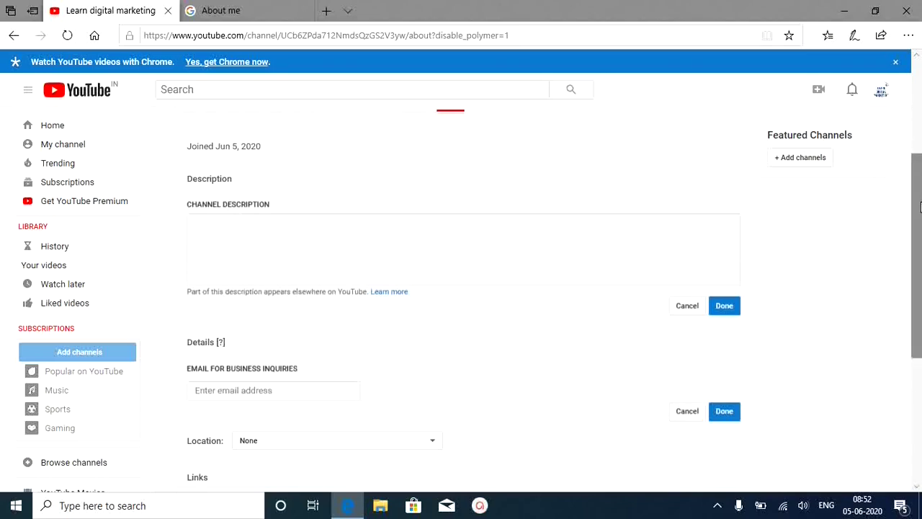
{"action": "left_click_drag", "start_coordinate": [909, 195], "coordinate": [919, 114]}
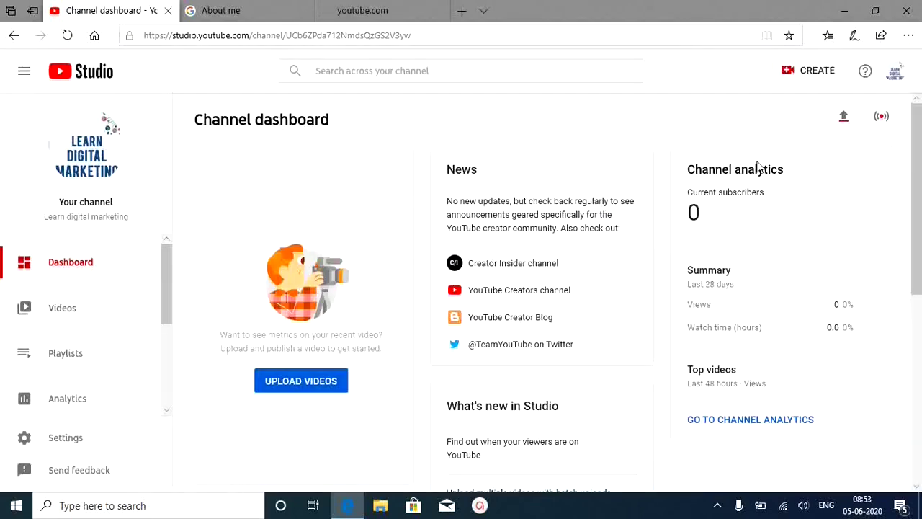
Go to YouTube Studio from the account menu and open its Settings.
{"action": "left_click_drag", "start_coordinate": [918, 166], "coordinate": [917, 186]}
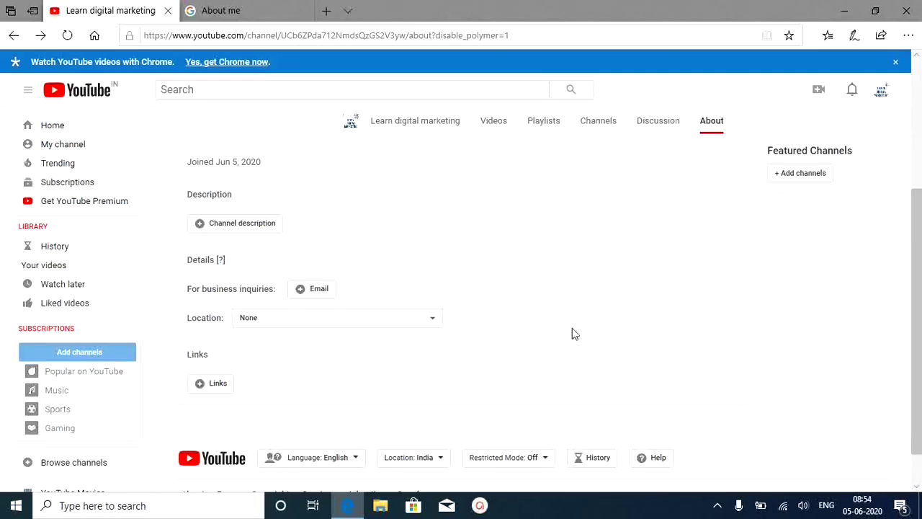
{"action": "left_click", "coordinate": [883, 93]}
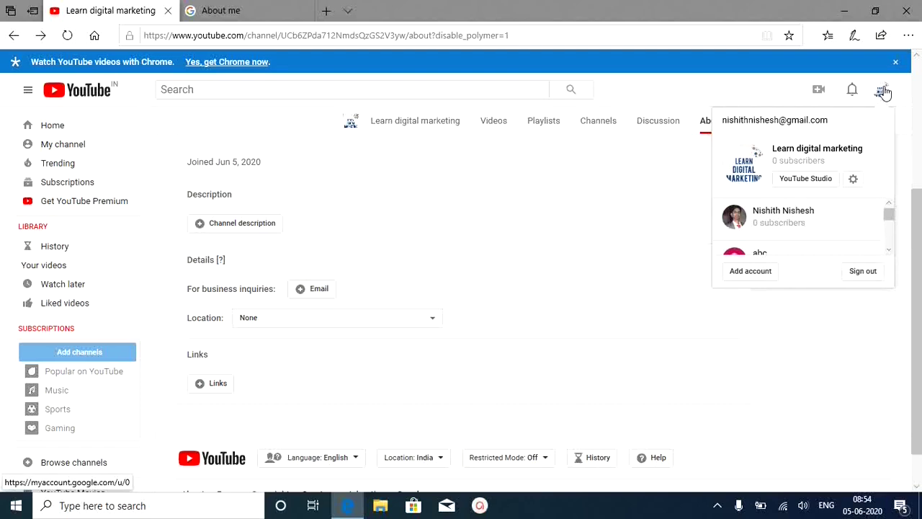
{"action": "left_click", "coordinate": [821, 185]}
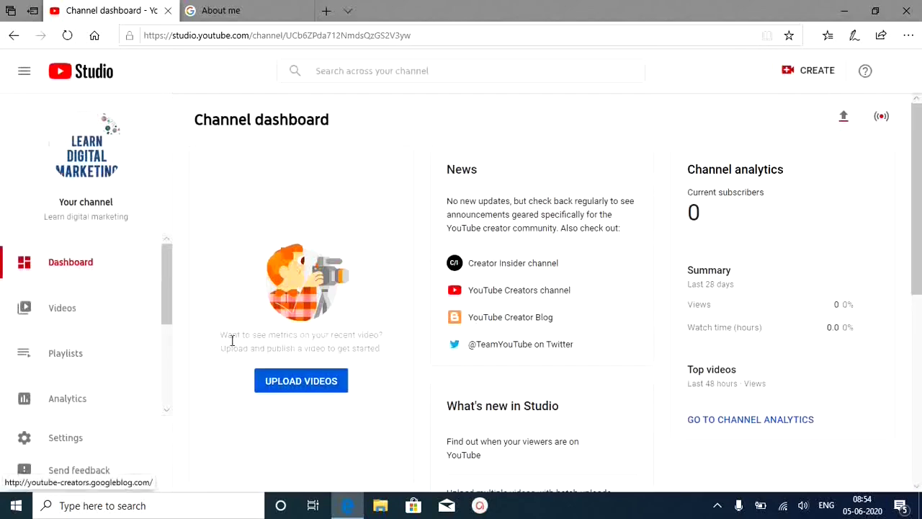
{"action": "left_click", "coordinate": [79, 443]}
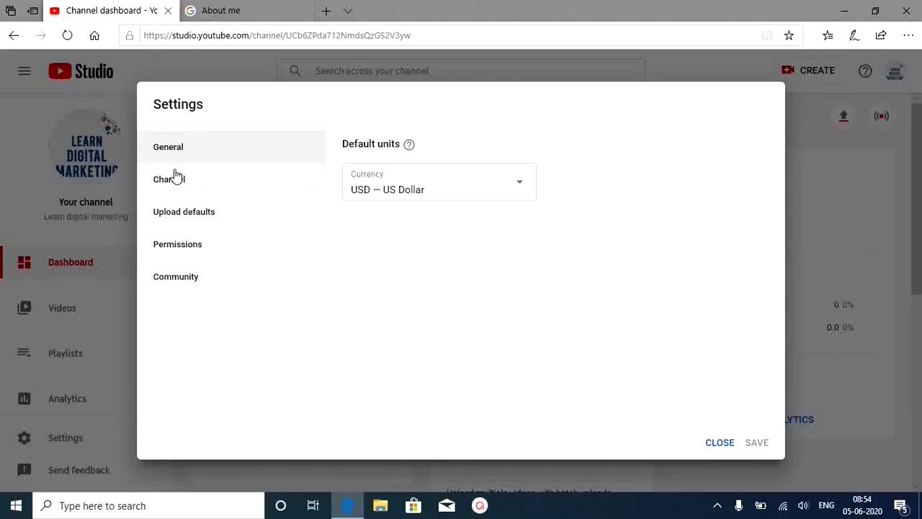
Show the Channel Basic info settings and place the cursor in the Keywords box.
{"action": "left_click", "coordinate": [176, 177]}
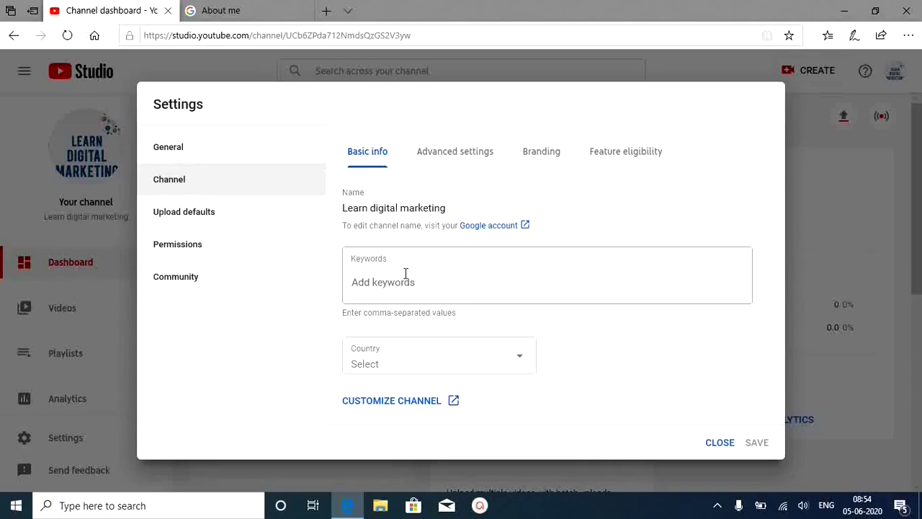
{"action": "left_click", "coordinate": [405, 274]}
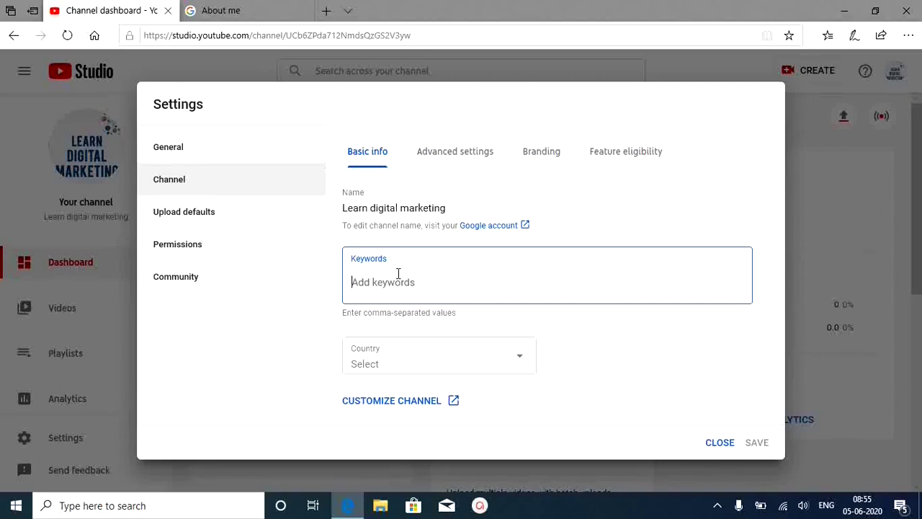
Add keywords 'how can i create a youtube channel' and 'how can i edit videos'.
{"action": "type", "text": "how can i create a youtb"}
{"action": "type", "text": "e"}
{"action": "key", "text": "BackSpace"}
{"action": "key", "text": "BackSpace"}
{"action": "key", "text": "BackSpace"}
{"action": "type", "text": "ube channe"}
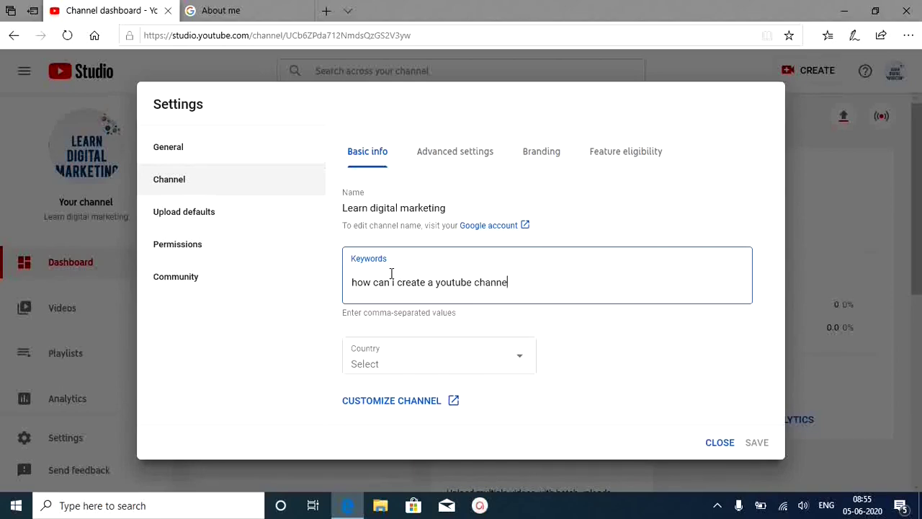
{"action": "type", "text": "l,"}
{"action": "type", "text": "how can "}
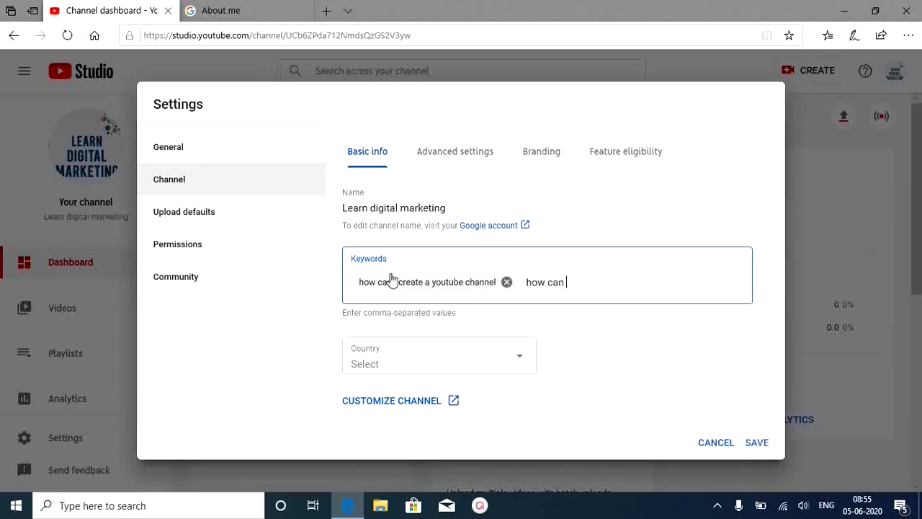
{"action": "type", "text": "i edit videos"}
{"action": "key", "text": "Return"}
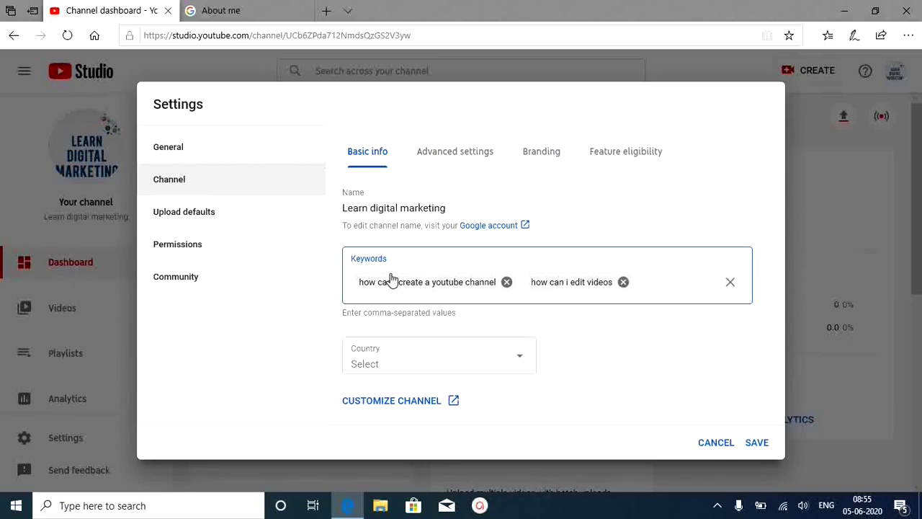
Add keywords 'how to grow my youtube channel', 'how to start a blog', 'how to monetize my youtube channel'.
{"action": "type", "text": "how to grow my youtube channel,how"}
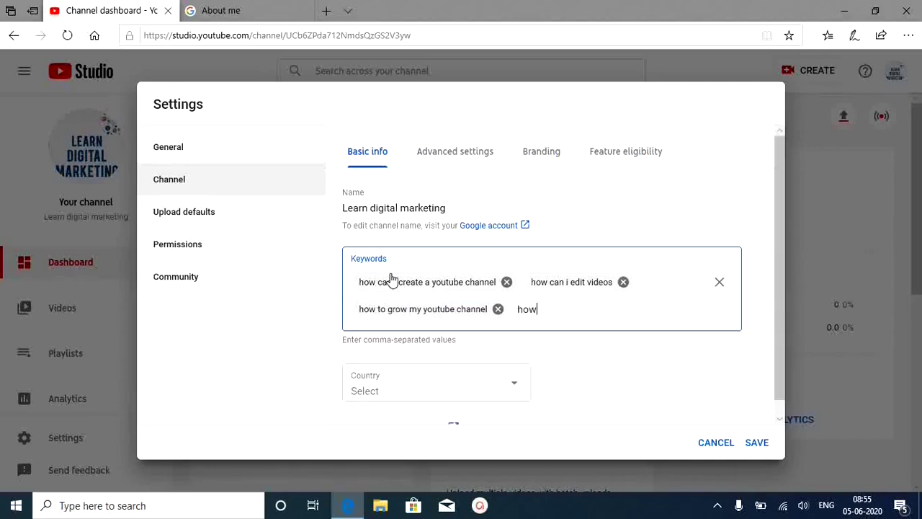
{"action": "type", "text": " to start a blog"}
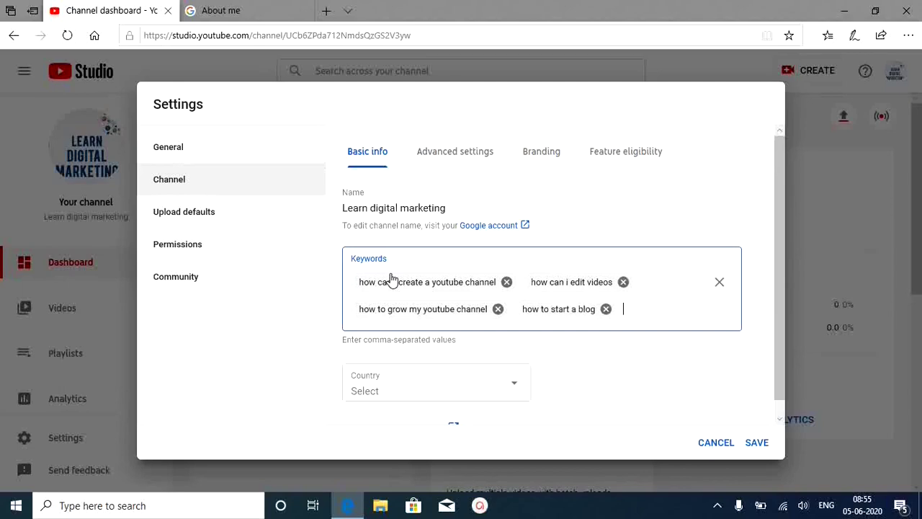
{"action": "type", "text": ",how to mont"}
{"action": "key", "text": "BackSpace"}
{"action": "type", "text": "etize my yo"}
{"action": "key", "text": "BackSpace"}
{"action": "type", "text": "outube channel"}
{"action": "key", "text": "Return"}
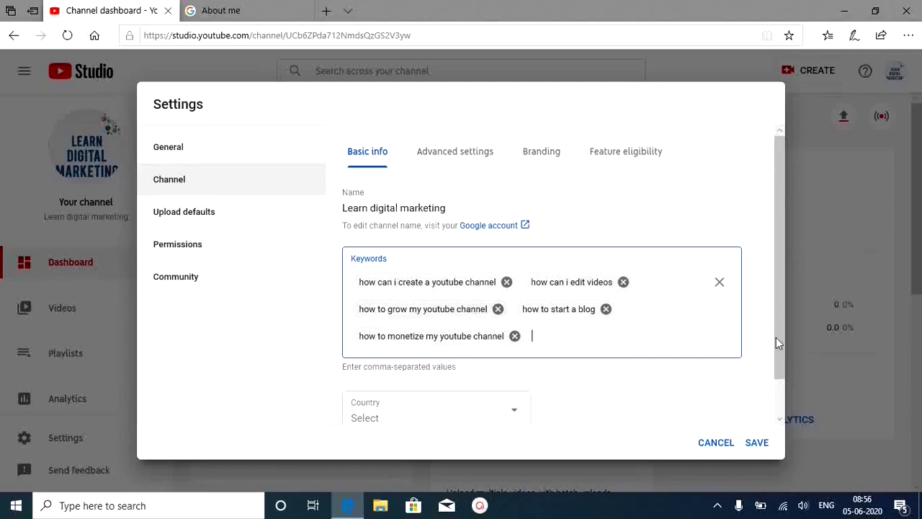
{"action": "left_click_drag", "start_coordinate": [782, 337], "coordinate": [777, 380]}
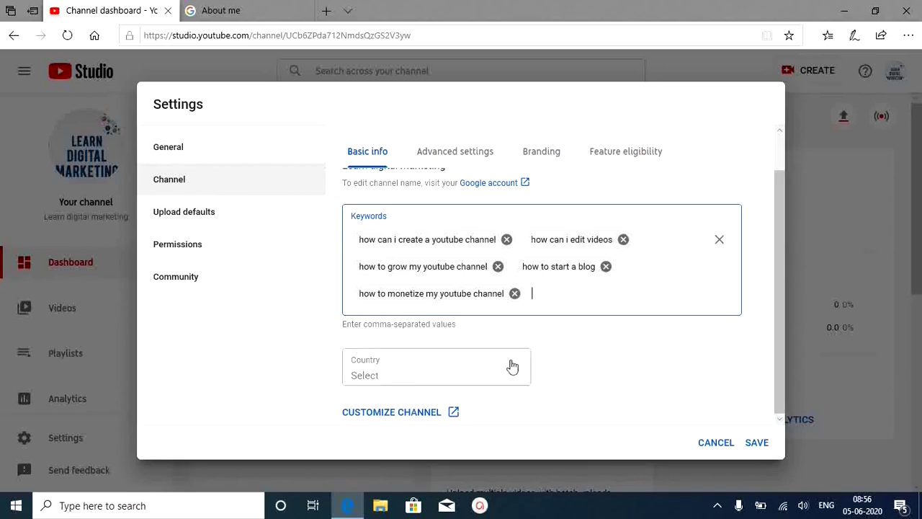
{"action": "left_click", "coordinate": [185, 215]}
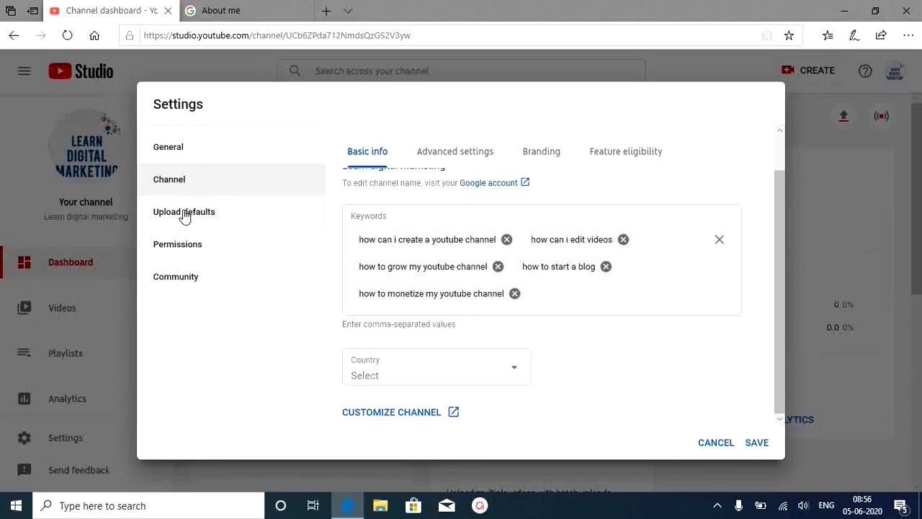
Open Upload defaults and review its Title, Description, Visibility and Tags fields.
{"action": "left_click", "coordinate": [185, 213]}
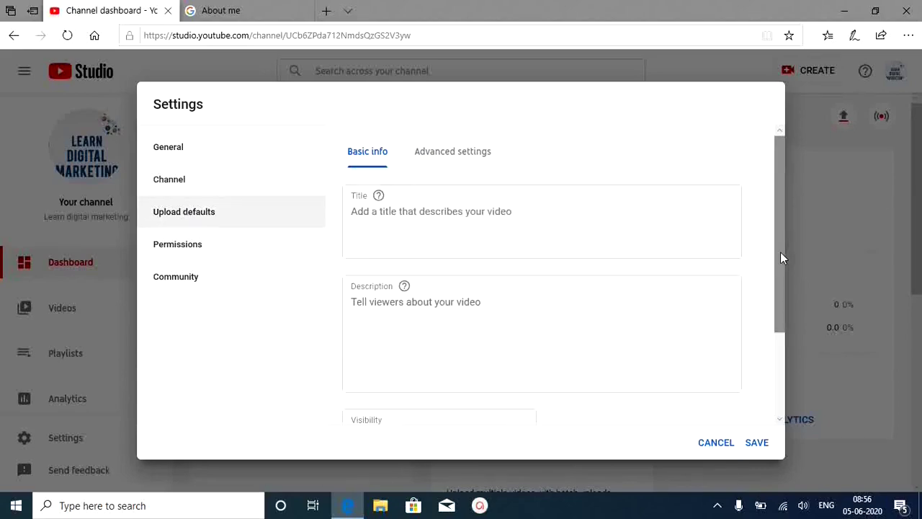
{"action": "left_click", "coordinate": [381, 211]}
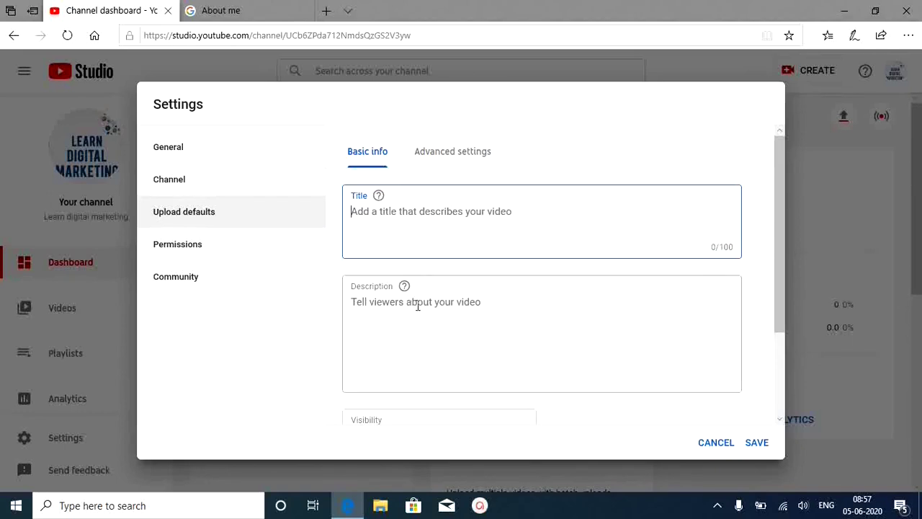
{"action": "mouse_move", "coordinate": [783, 286]}
{"action": "left_mouse_down"}
{"action": "mouse_move", "coordinate": [779, 336]}
{"action": "mouse_move", "coordinate": [773, 282]}
{"action": "left_mouse_up"}
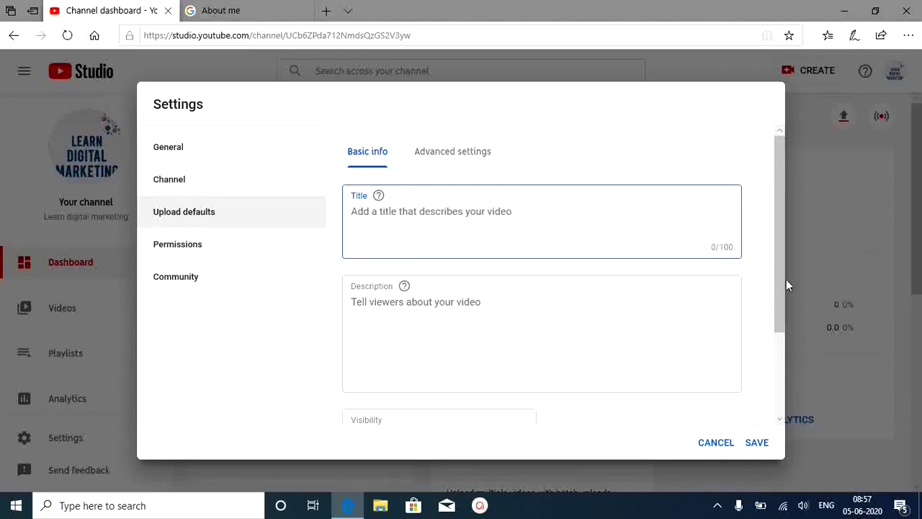
{"action": "left_click_drag", "start_coordinate": [780, 281], "coordinate": [777, 355]}
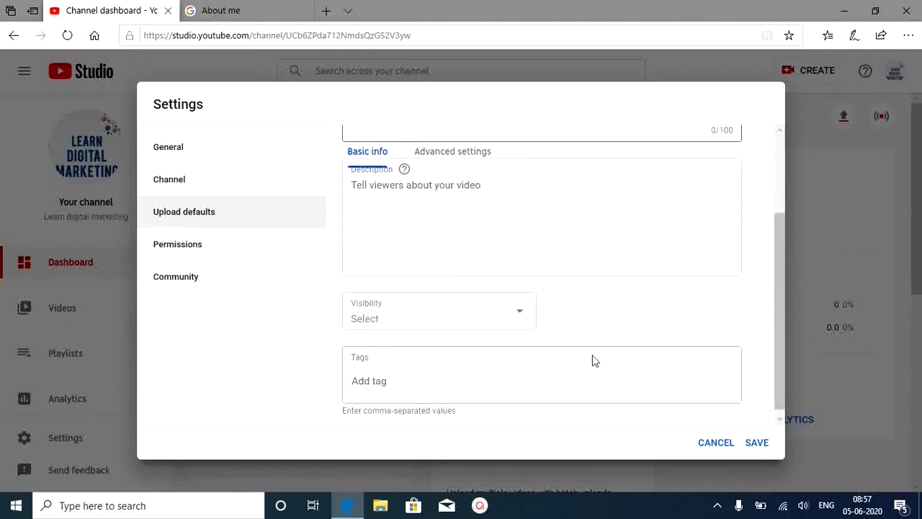
Check the default Visibility options in Upload defaults.
{"action": "left_click", "coordinate": [523, 323]}
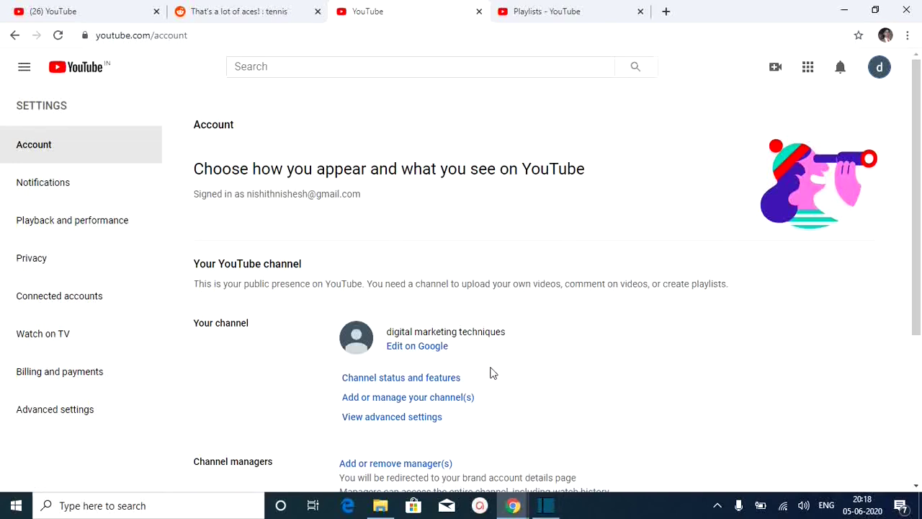
Start account verification from the Channel status and features page.
{"action": "left_click", "coordinate": [449, 382]}
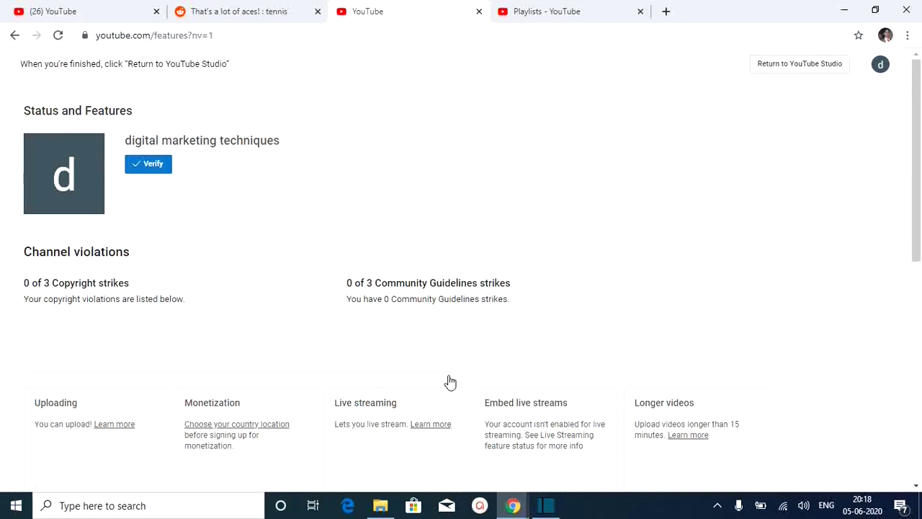
{"action": "left_click", "coordinate": [153, 168]}
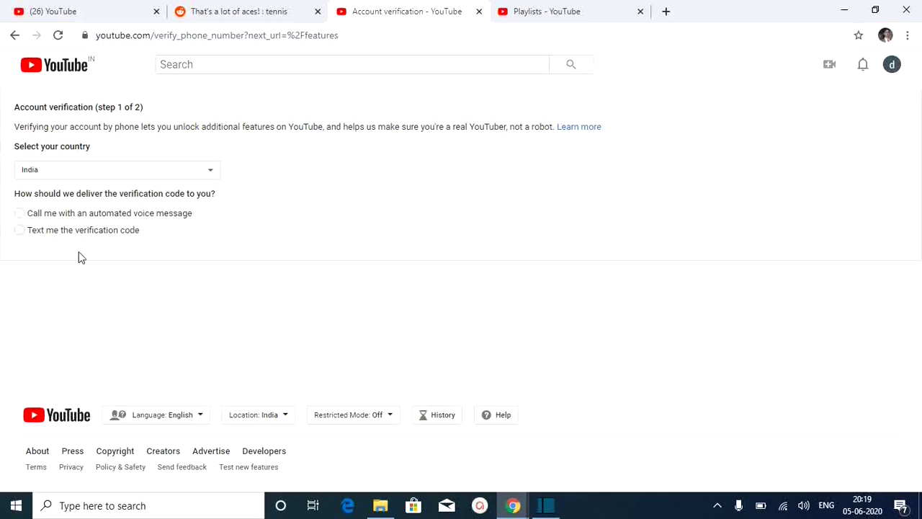
Request the verification code by text message to the account's phone number.
{"action": "left_click", "coordinate": [21, 232]}
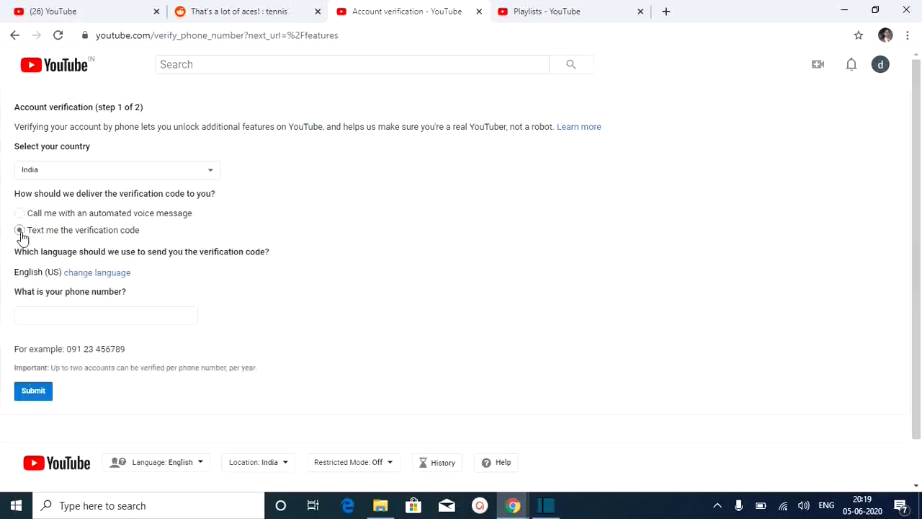
{"action": "left_click", "coordinate": [72, 319]}
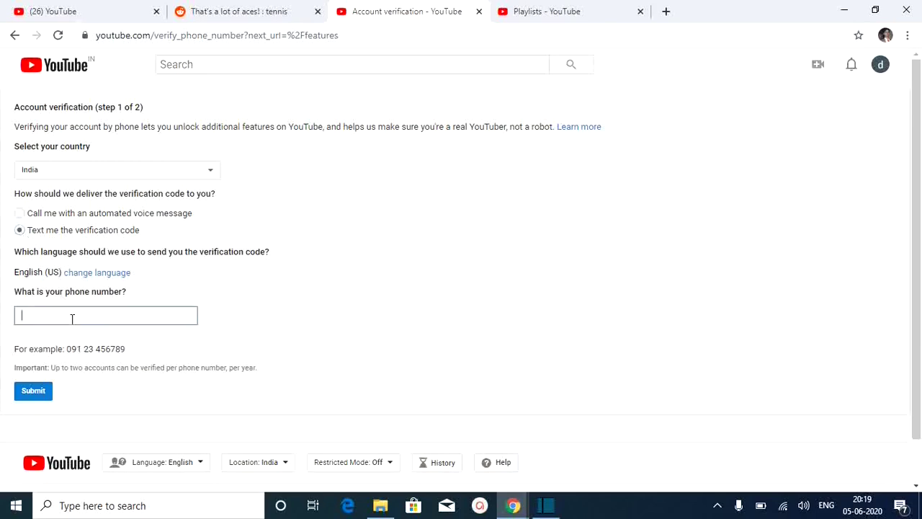
{"action": "left_click", "coordinate": [32, 388]}
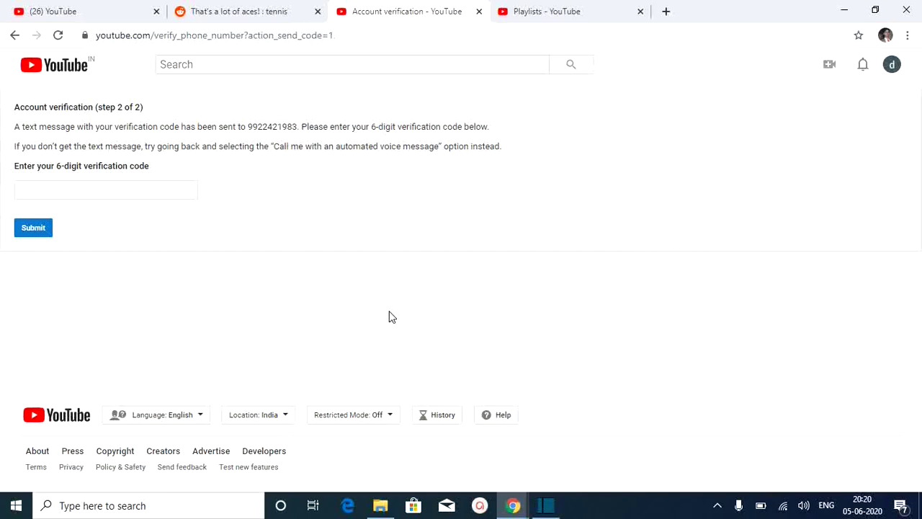
Submit the received 6-digit verification code.
{"action": "left_click", "coordinate": [101, 185]}
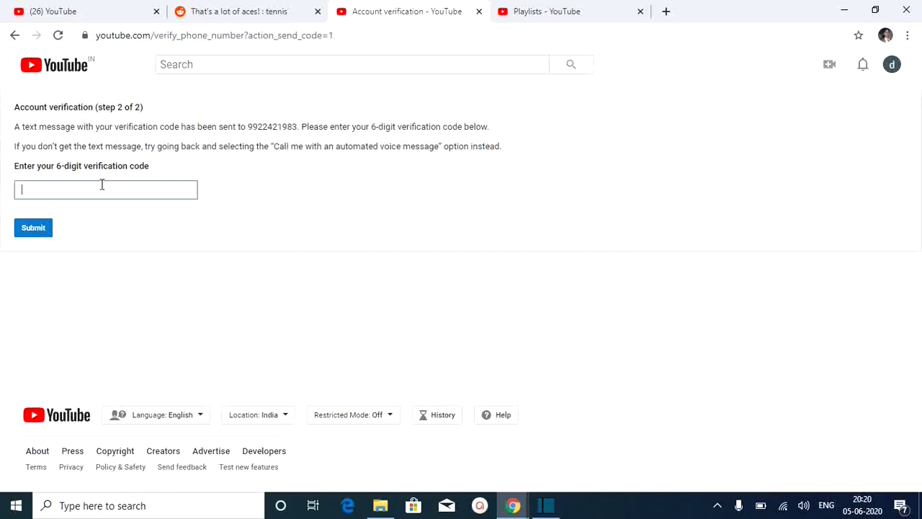
{"action": "left_click", "coordinate": [34, 234]}
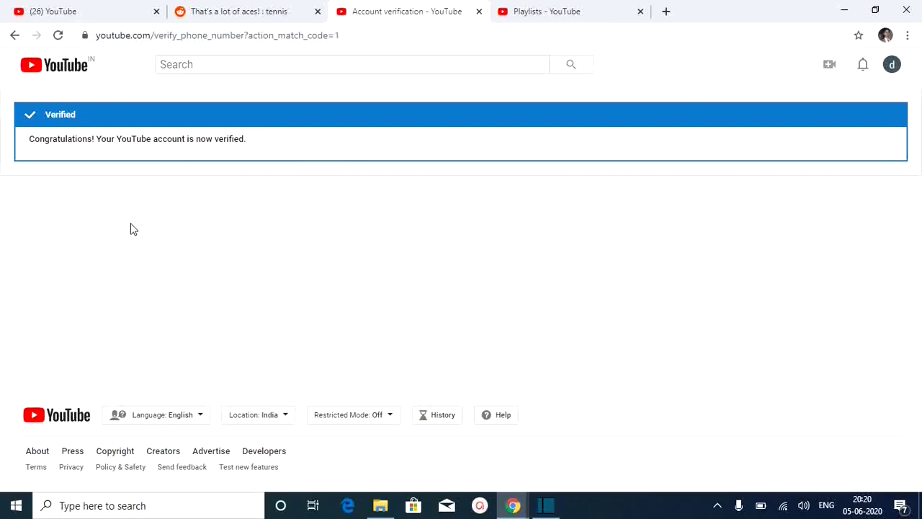
Review Channel status and features, confirming Longer videos and Custom thumbnails are enabled.
{"action": "left_click", "coordinate": [16, 36]}
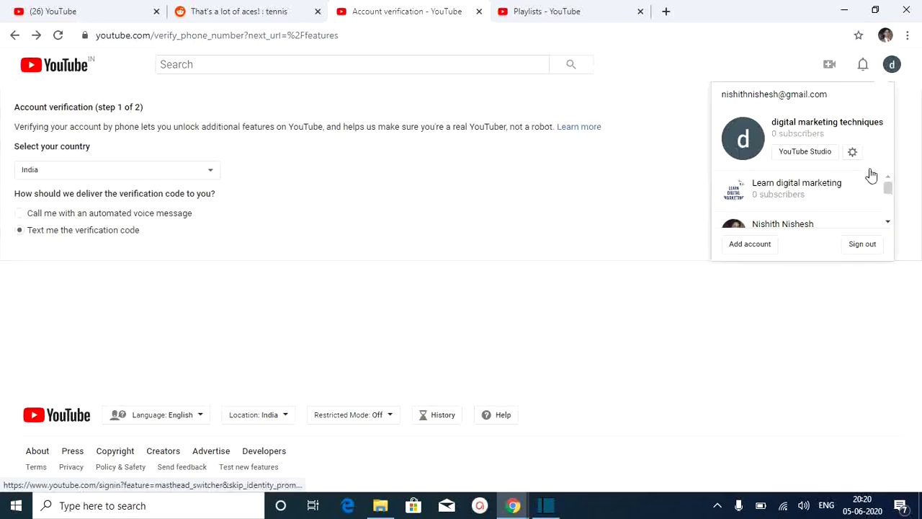
{"action": "left_click", "coordinate": [852, 152]}
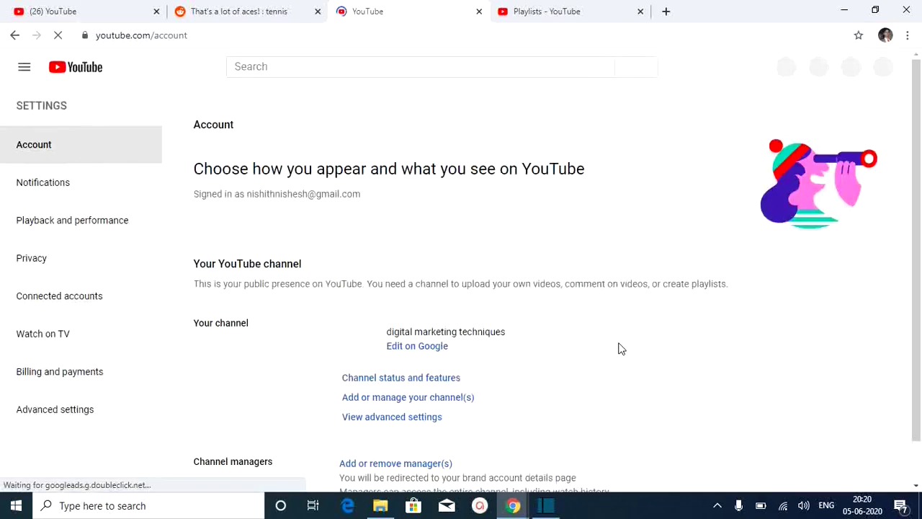
{"action": "left_click", "coordinate": [435, 382]}
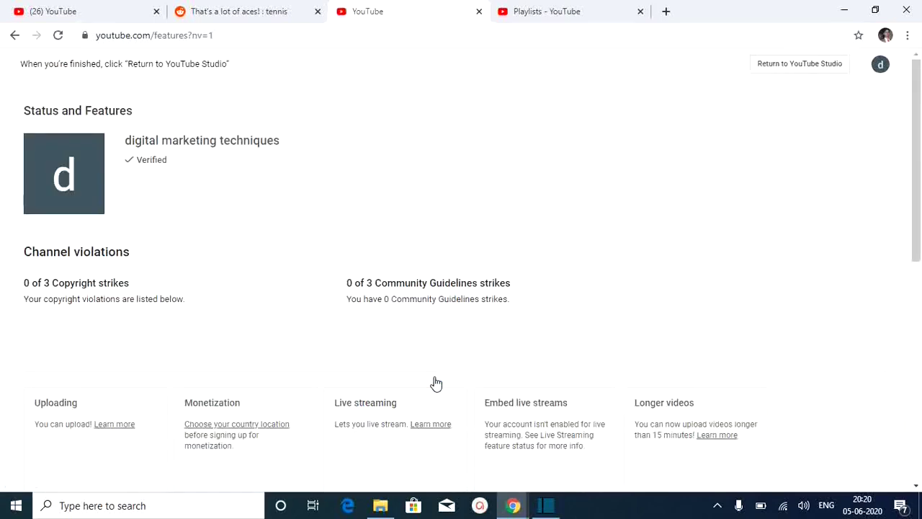
{"action": "scroll", "coordinate": [435, 382], "scroll_direction": "down", "scroll_amount": 3}
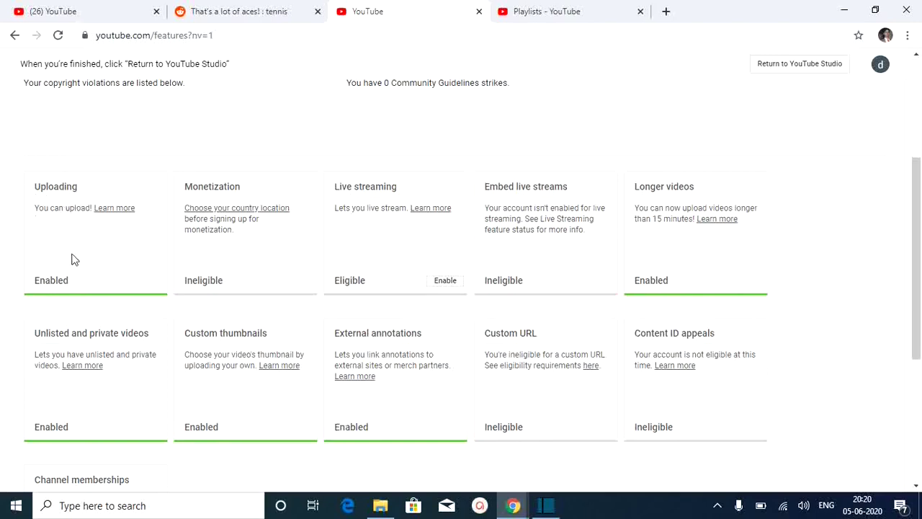
{"action": "left_click_drag", "start_coordinate": [76, 399], "coordinate": [497, 377]}
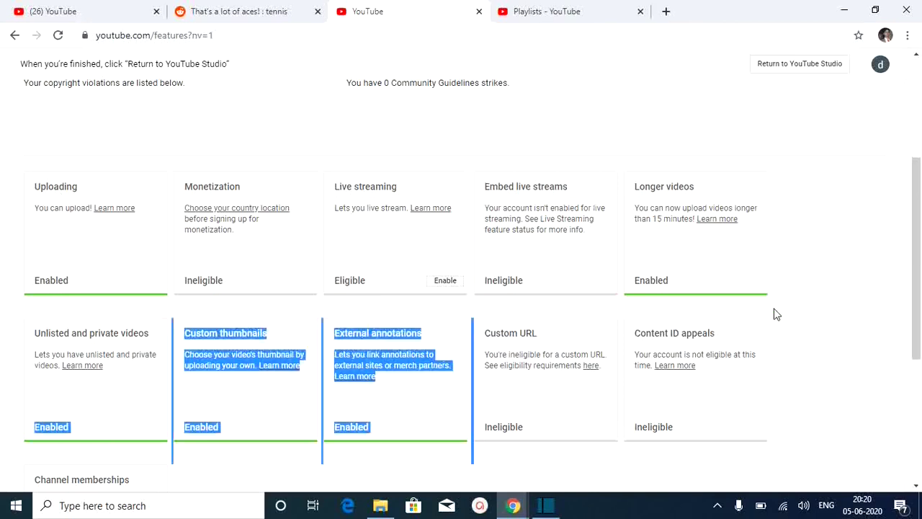
{"action": "left_click", "coordinate": [839, 282]}
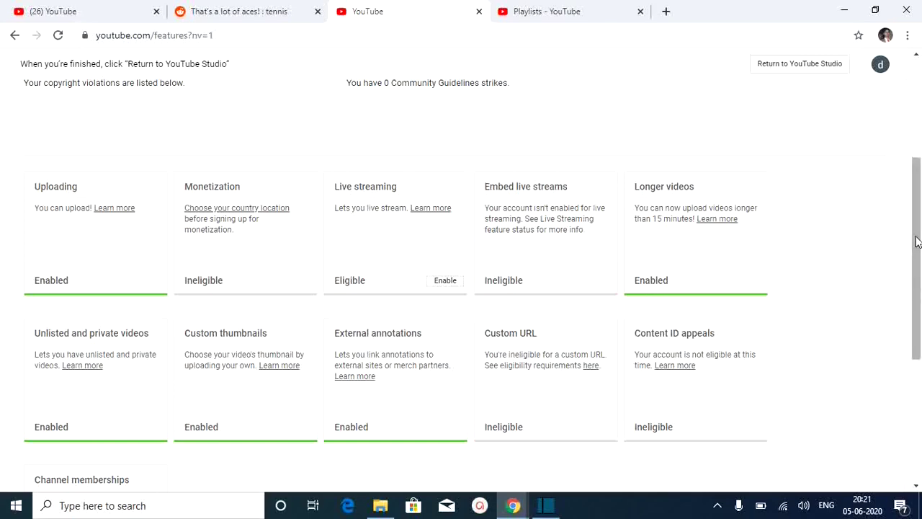
{"action": "left_click_drag", "start_coordinate": [915, 242], "coordinate": [907, 168]}
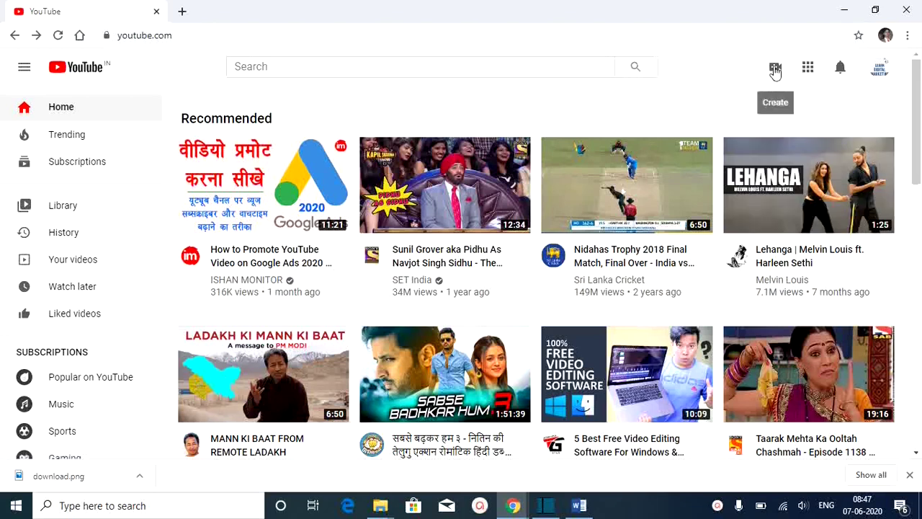
Start a video upload from Create and bring up the file picker.
{"action": "left_click", "coordinate": [775, 70]}
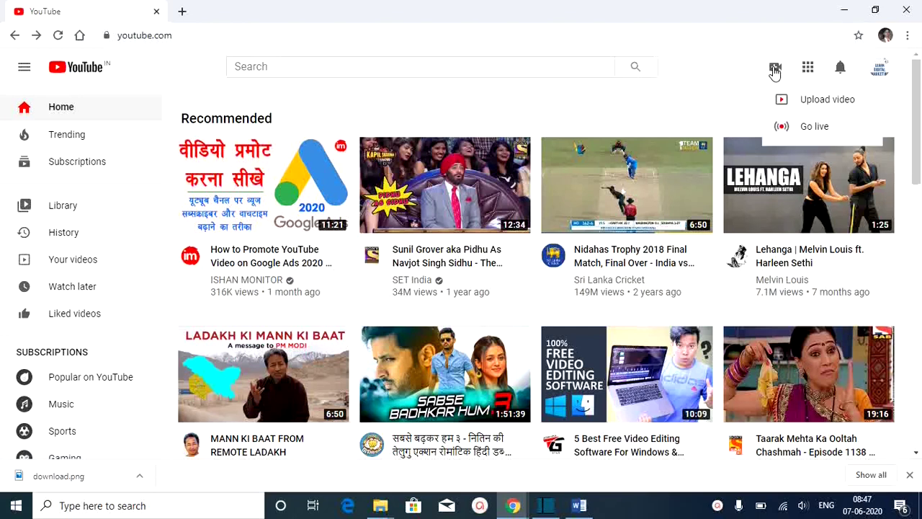
{"action": "left_click", "coordinate": [809, 106]}
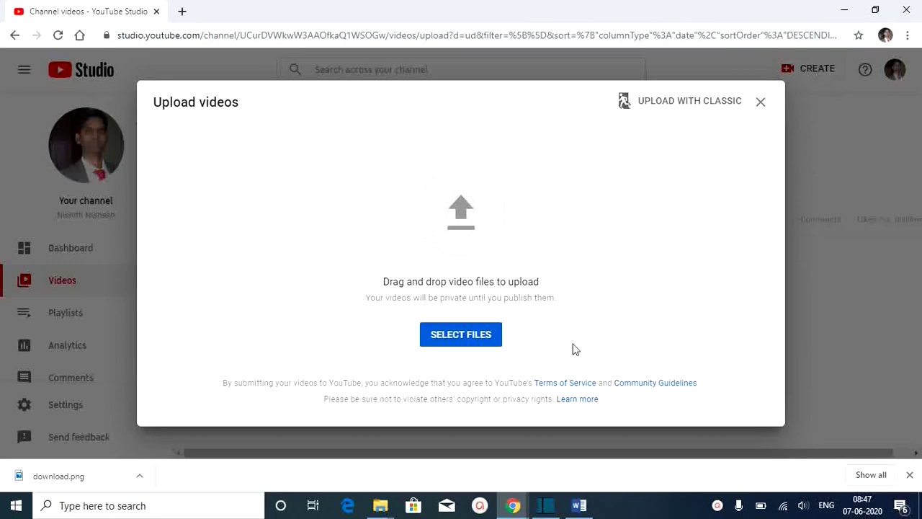
{"action": "left_click", "coordinate": [461, 335]}
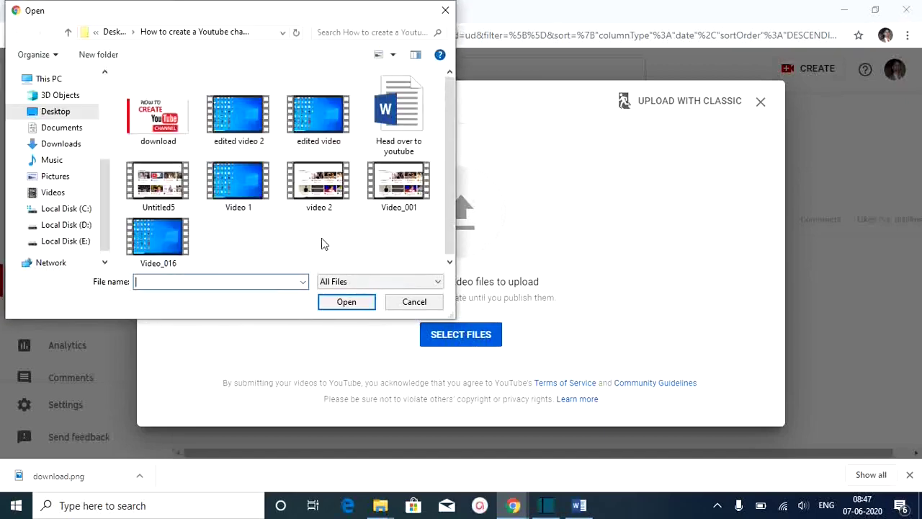
Clear the default 'Untitled5' title from the Title field of the Untitled5 upload.
{"action": "double_click", "coordinate": [170, 193]}
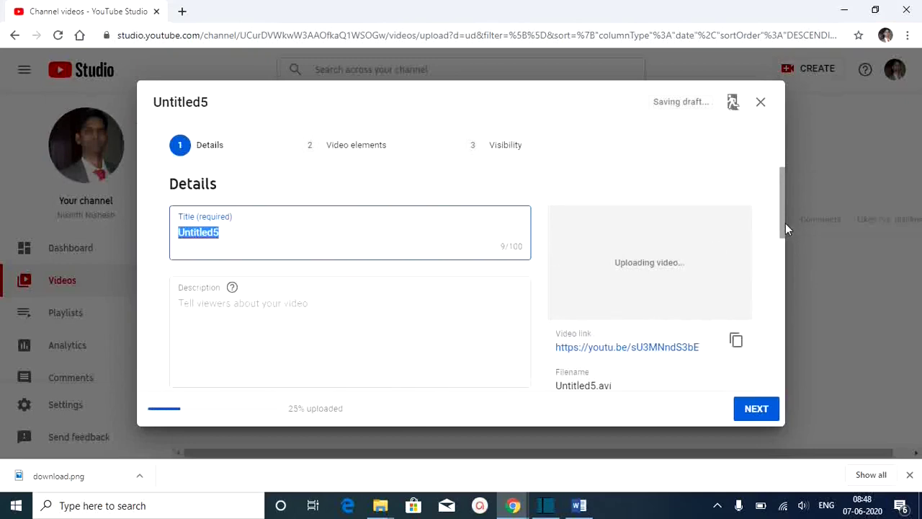
{"action": "scroll", "coordinate": [783, 226], "scroll_direction": "down", "scroll_amount": 1}
{"action": "scroll", "coordinate": [784, 239], "scroll_direction": "down", "scroll_amount": 1}
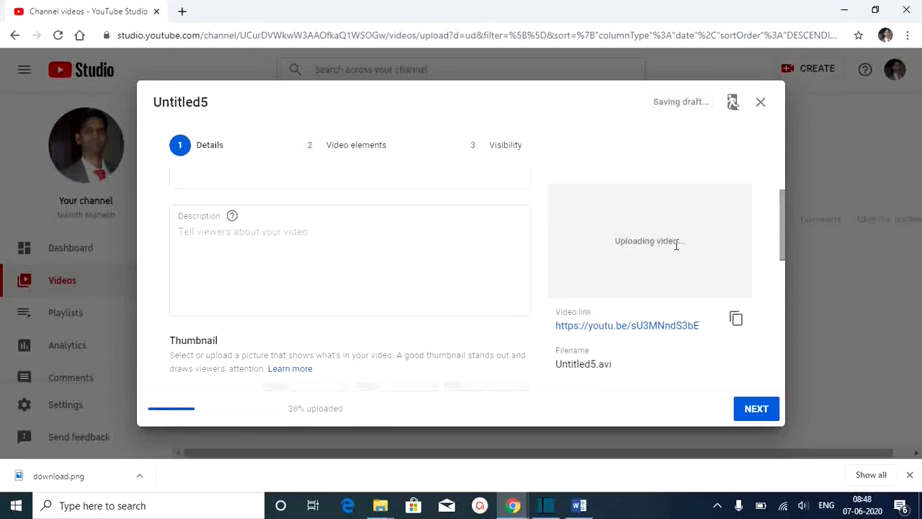
{"action": "scroll", "coordinate": [782, 230], "scroll_direction": "up", "scroll_amount": 1}
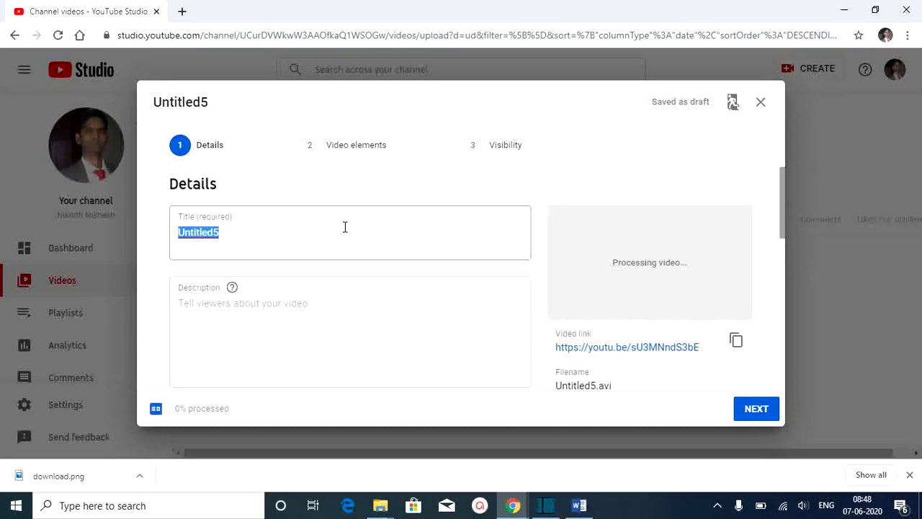
{"action": "left_click", "coordinate": [237, 232]}
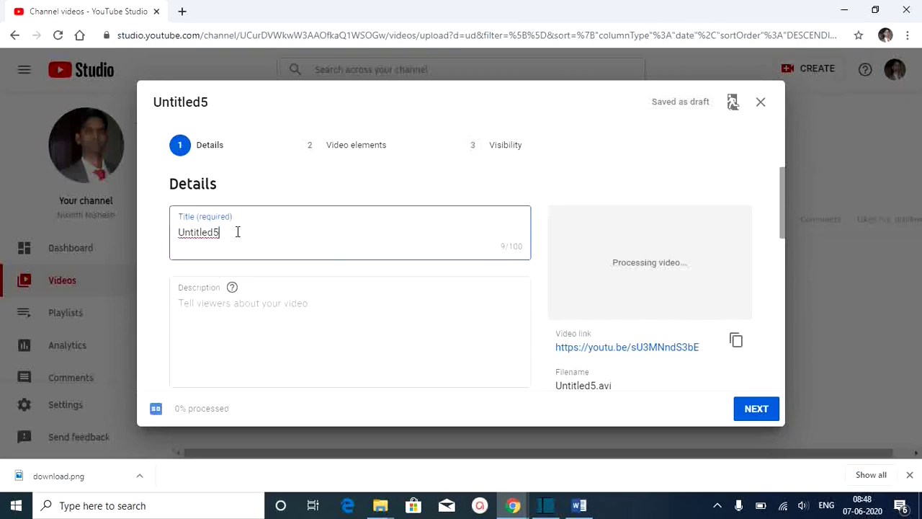
{"action": "key", "text": "BackSpace"}
{"action": "key", "text": "BackSpace"}
{"action": "key", "text": "BackSpace"}
{"action": "key", "text": "BackSpace"}
{"action": "key", "text": "BackSpace"}
{"action": "key", "text": "BackSpace"}
{"action": "key", "text": "BackSpace"}
{"action": "key", "text": "BackSpace"}
{"action": "key", "text": "BackSpace"}
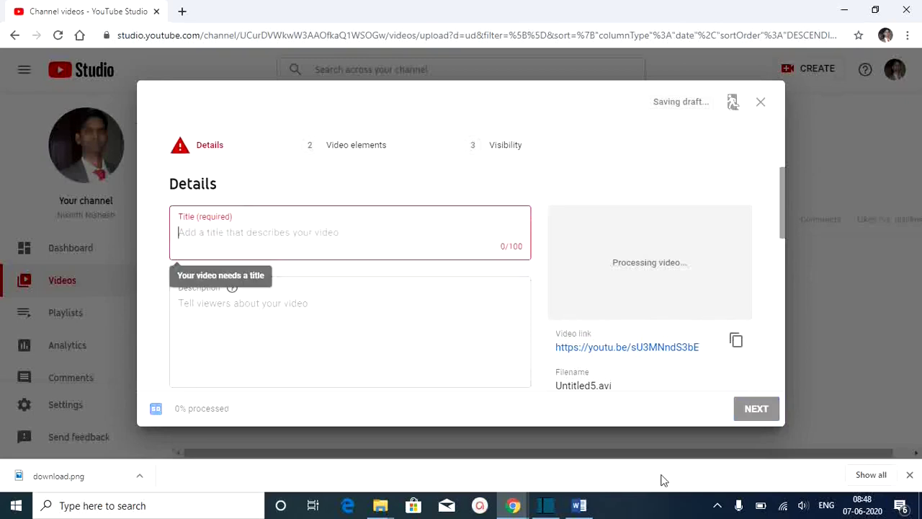
Select and copy the heading 'How to create a YouTube channel' in the Word notes.
{"action": "left_click", "coordinate": [579, 505]}
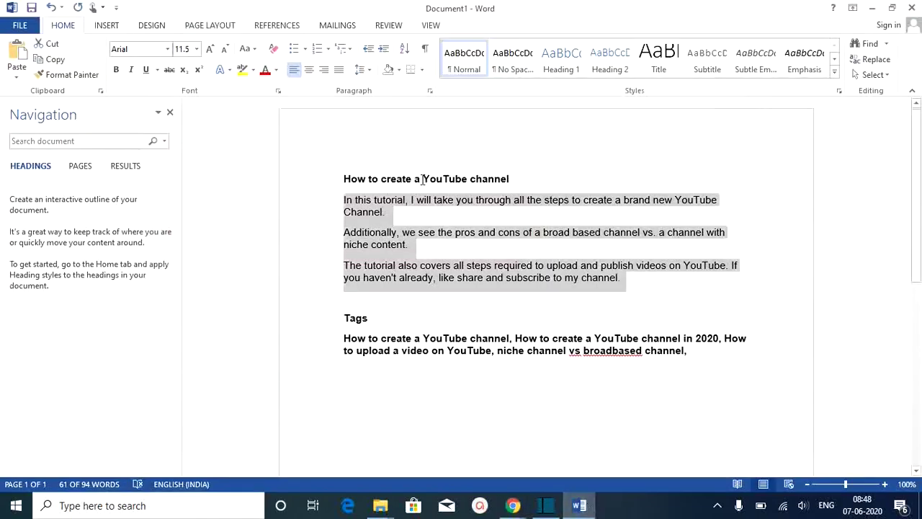
{"action": "left_click", "coordinate": [368, 178]}
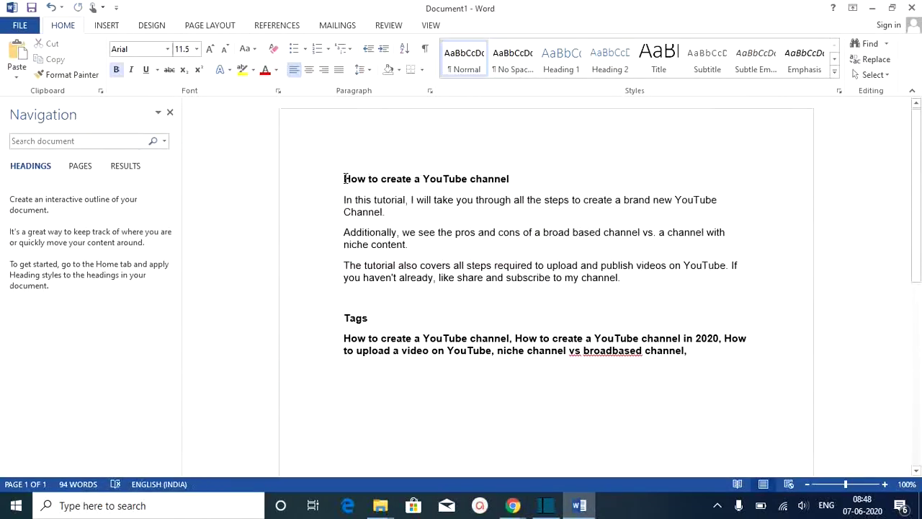
{"action": "left_click_drag", "start_coordinate": [345, 178], "coordinate": [491, 178]}
{"action": "key", "text": "ctrl+c"}
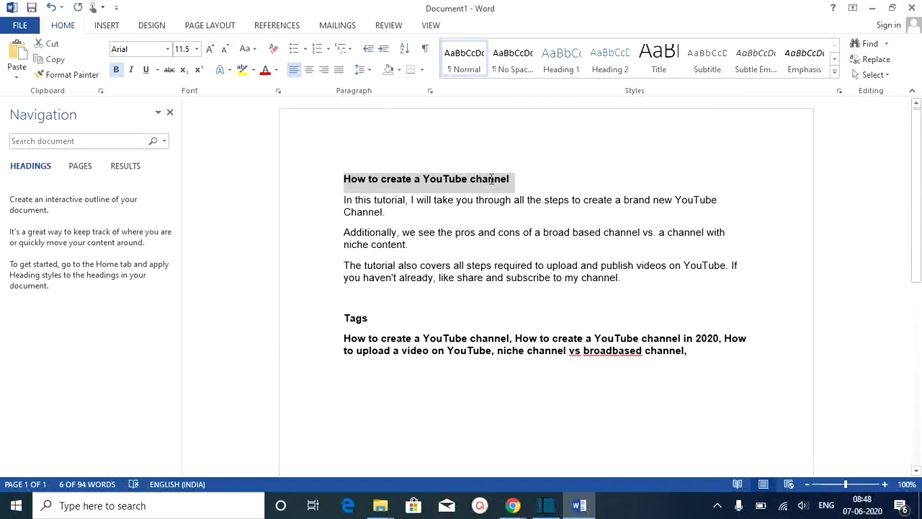
{"action": "key", "text": "alt+Tab"}
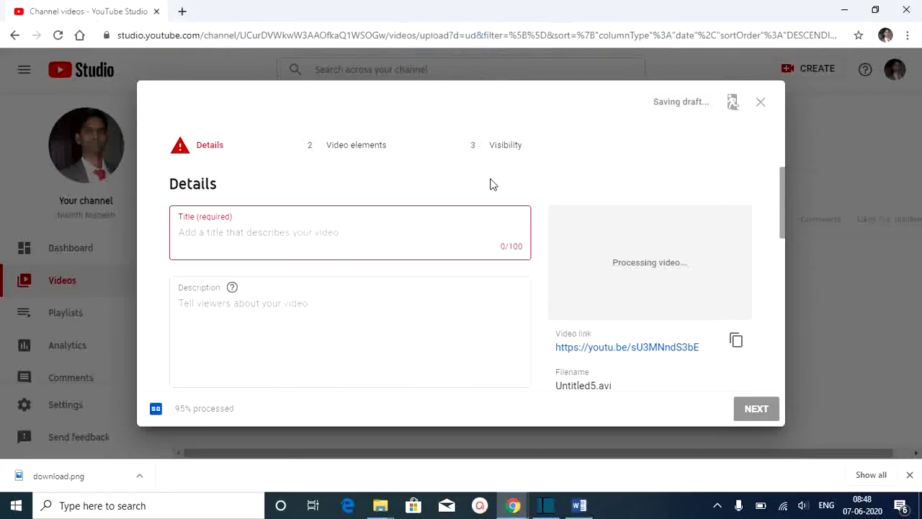
Paste 'How to create a YouTube channel' in as the video title.
{"action": "left_click", "coordinate": [366, 228]}
{"action": "key", "text": "ctrl+v"}
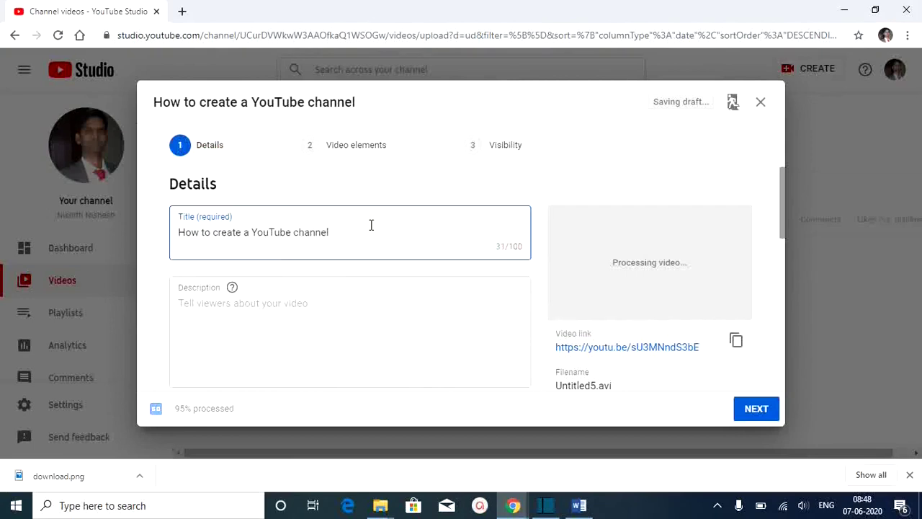
{"action": "left_click", "coordinate": [352, 323]}
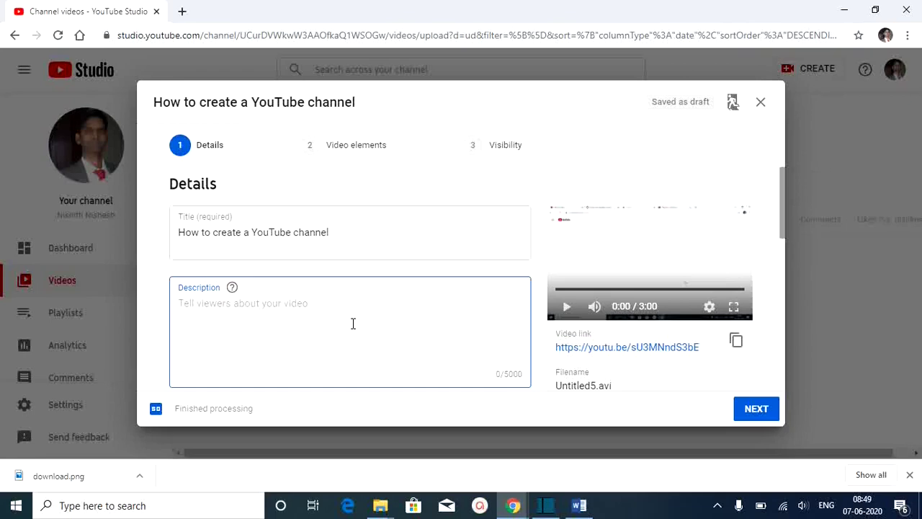
Select and copy the three intro paragraphs in the Word notes.
{"action": "key", "text": "alt+Tab"}
{"action": "left_click", "coordinate": [423, 277]}
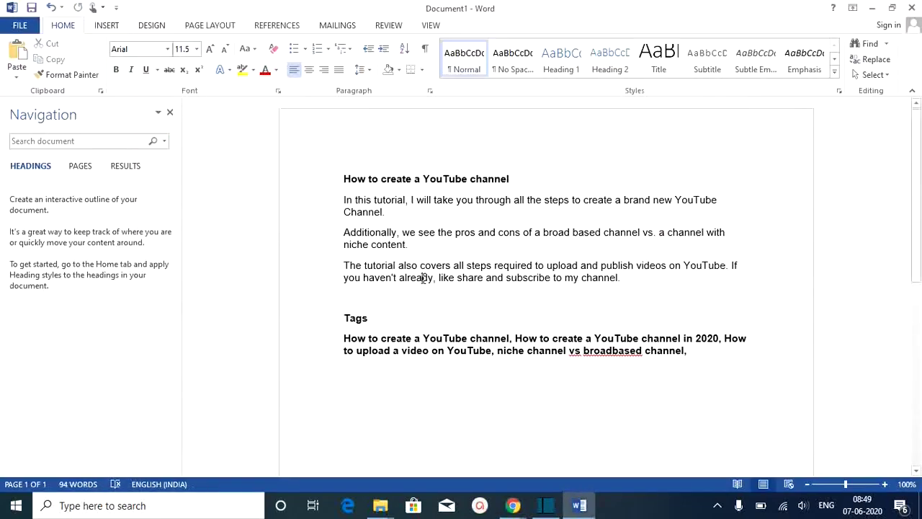
{"action": "left_click_drag", "start_coordinate": [344, 200], "coordinate": [620, 279]}
{"action": "key", "text": "ctrl+c"}
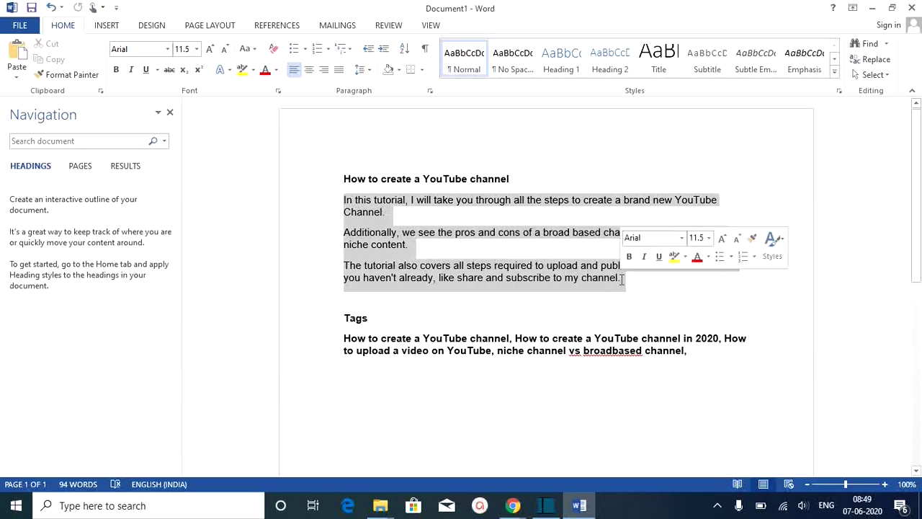
{"action": "key", "text": "alt+Tab"}
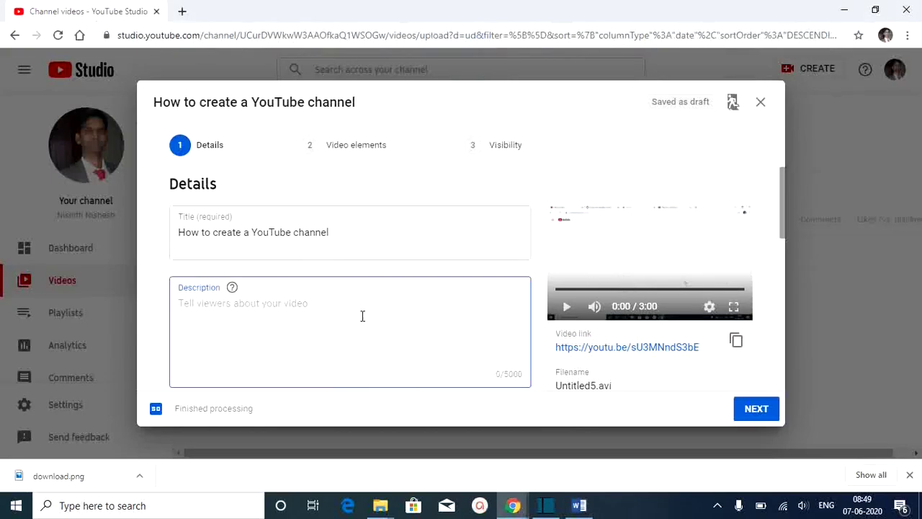
Paste the three intro paragraphs into the description, adding blank lines after the first two.
{"action": "key", "text": "ctrl+v"}
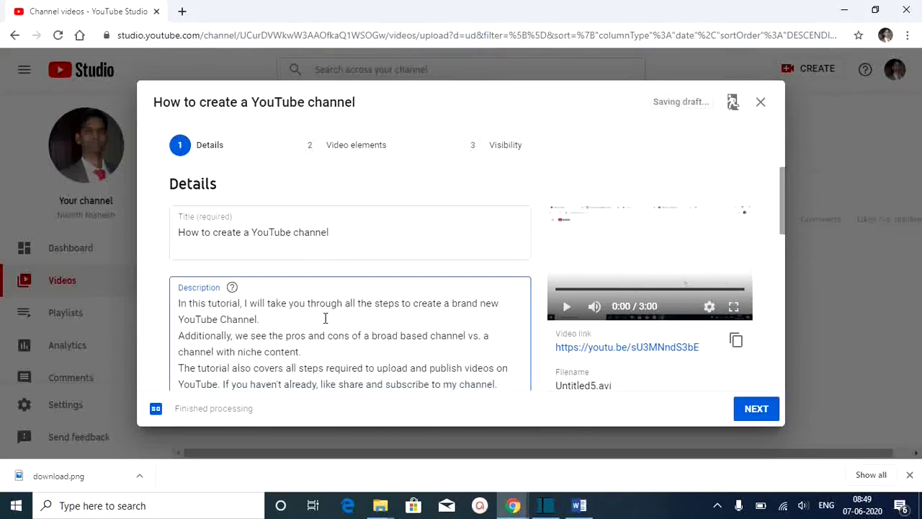
{"action": "left_click", "coordinate": [294, 319]}
{"action": "key", "text": "Return"}
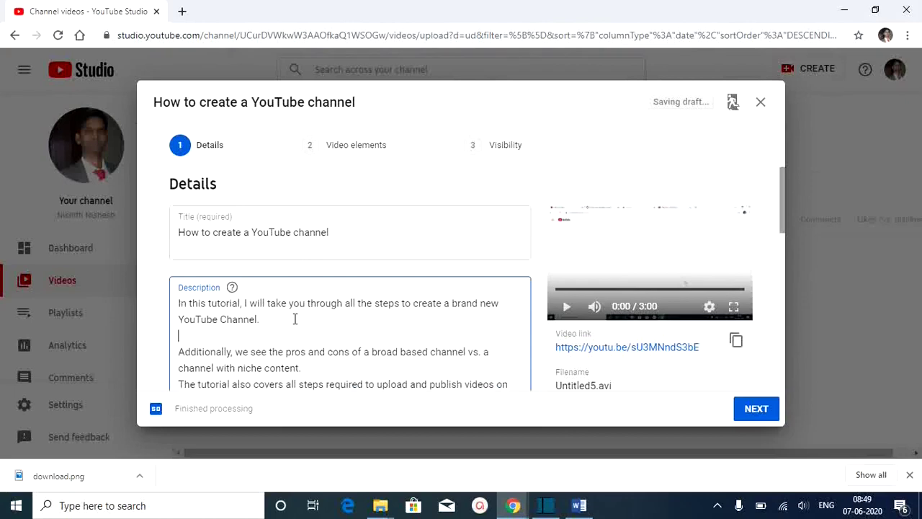
{"action": "left_click", "coordinate": [320, 366]}
{"action": "key", "text": "Return"}
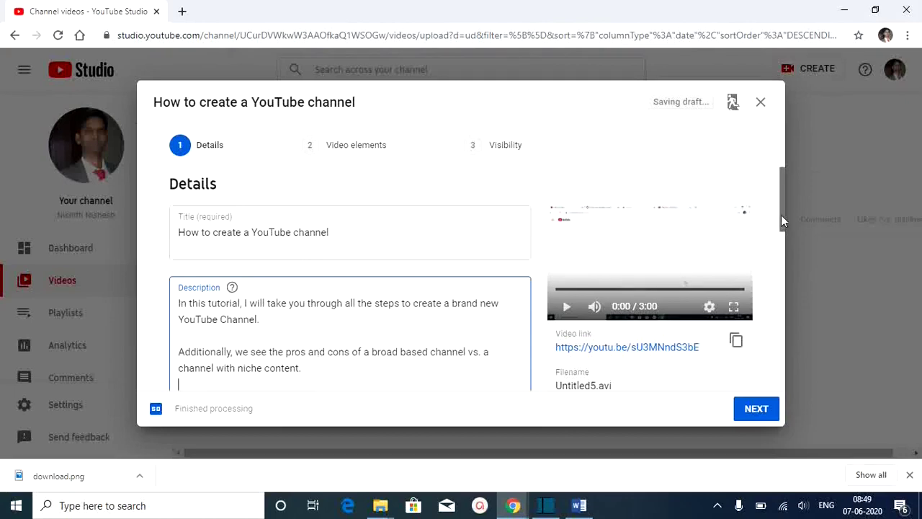
Move the subscribe sentence onto its own line and insert 'will' after 'we'.
{"action": "left_click_drag", "start_coordinate": [781, 215], "coordinate": [780, 234]}
{"action": "left_click", "coordinate": [258, 345]}
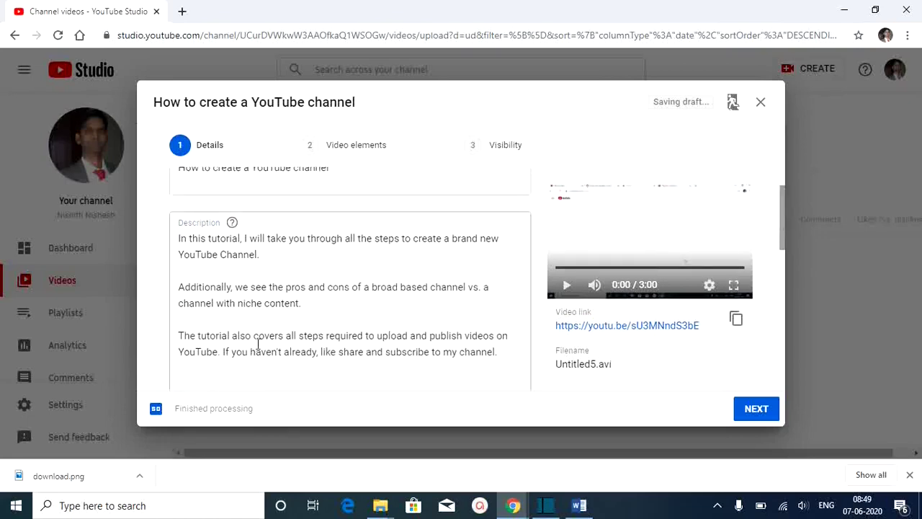
{"action": "left_click", "coordinate": [222, 351]}
{"action": "key", "text": "Return"}
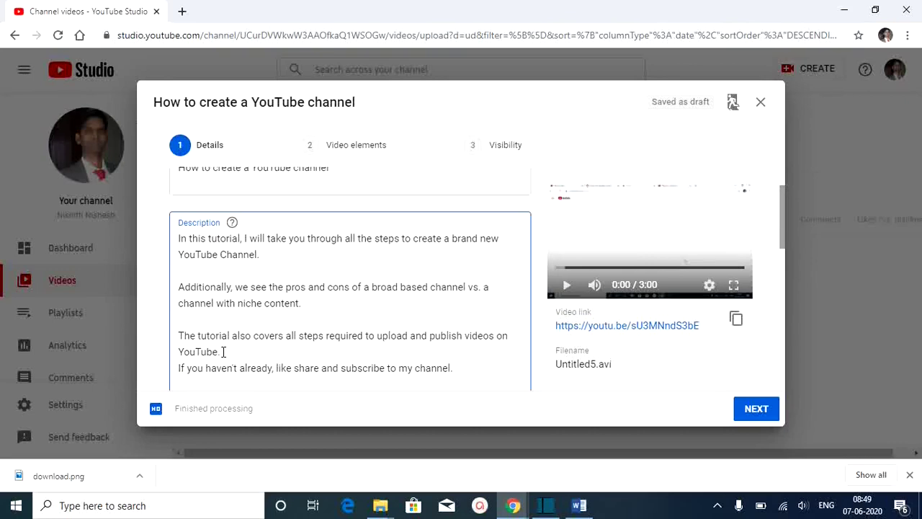
{"action": "left_click", "coordinate": [248, 287]}
{"action": "type", "text": "will"}
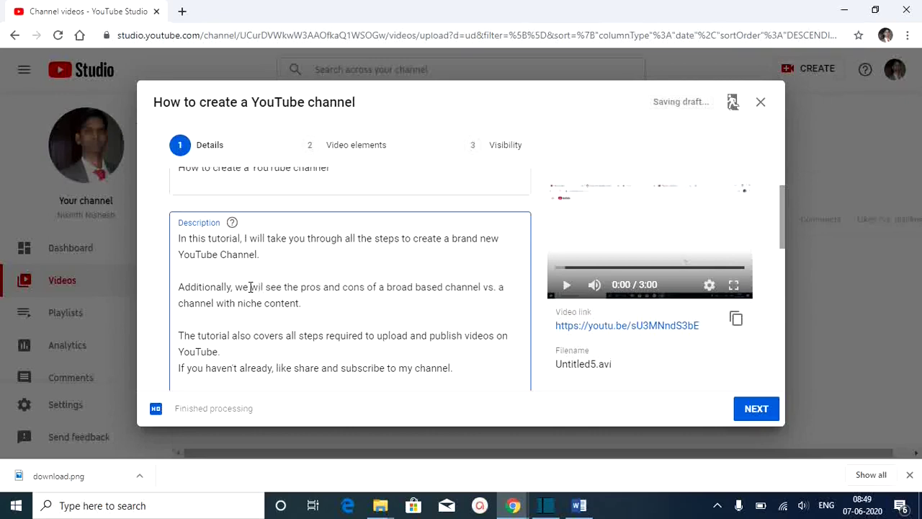
{"action": "type", "text": "l"}
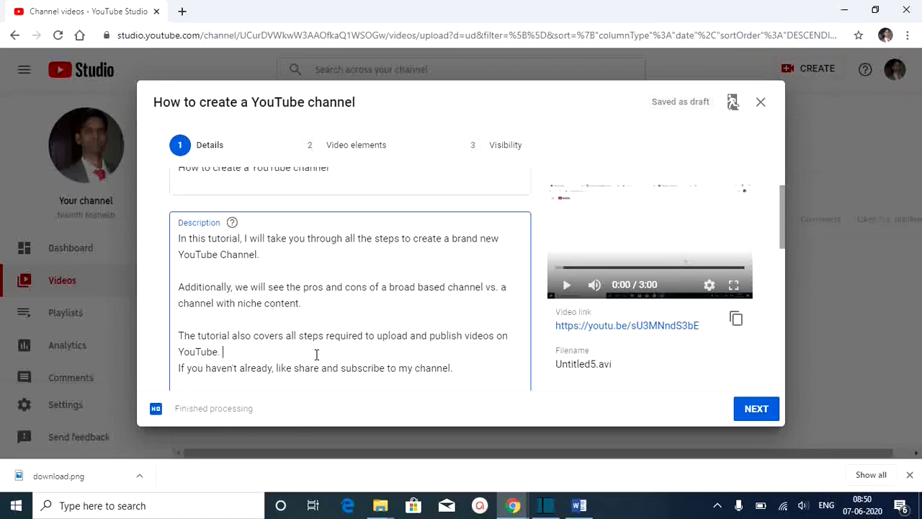
{"action": "key", "text": "Return"}
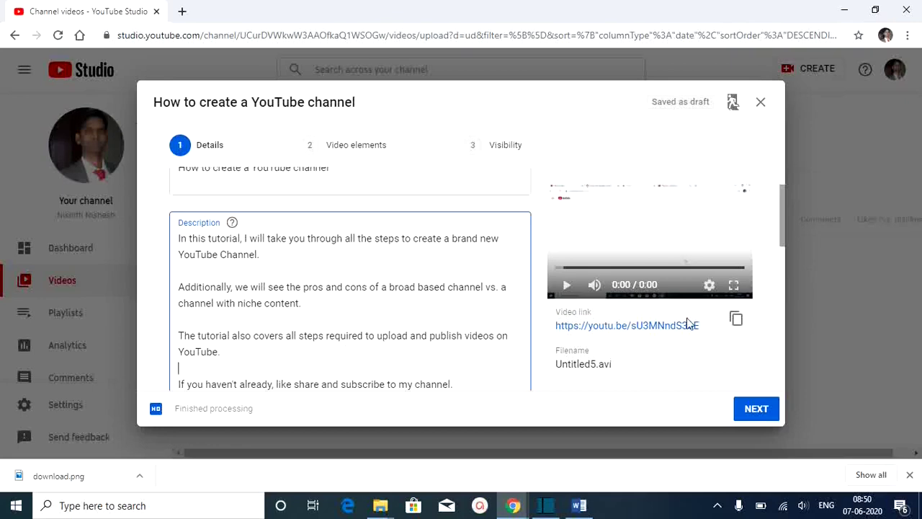
Upload the 'download' image as the video's custom thumbnail.
{"action": "left_click_drag", "start_coordinate": [781, 240], "coordinate": [779, 297]}
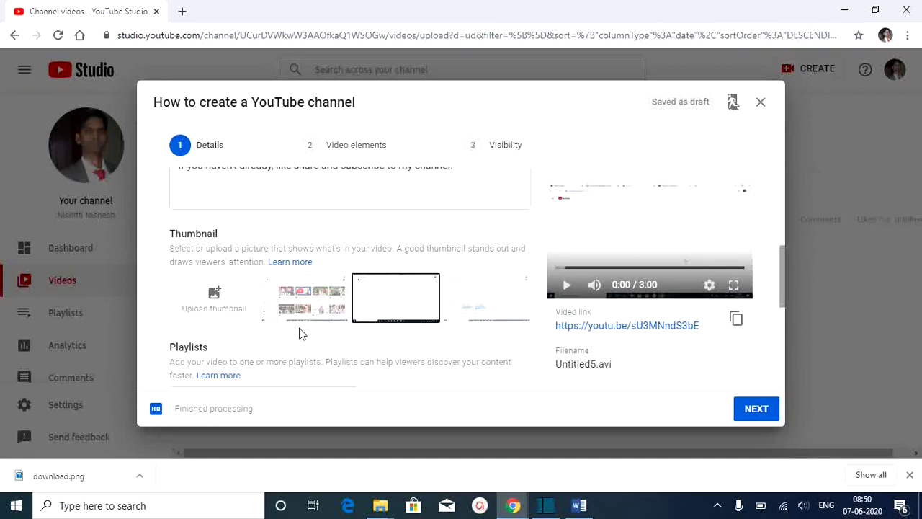
{"action": "left_click", "coordinate": [215, 293]}
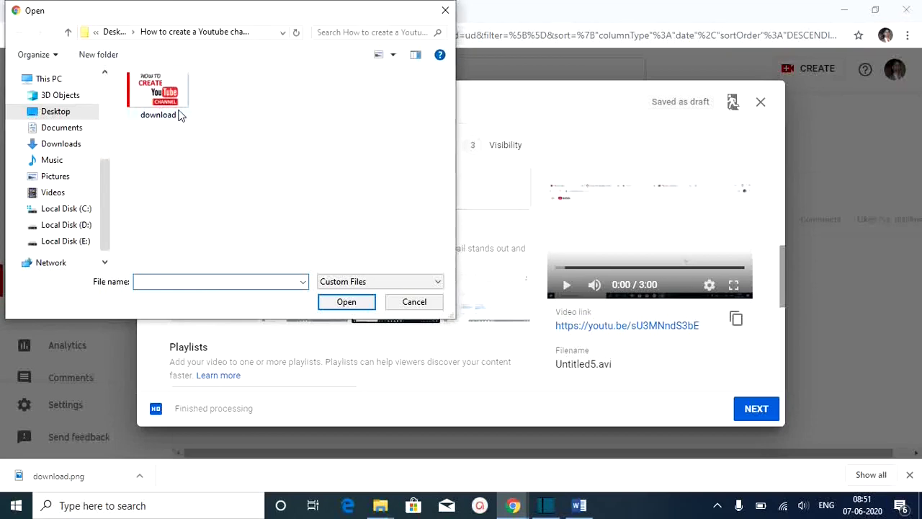
{"action": "left_click", "coordinate": [178, 110]}
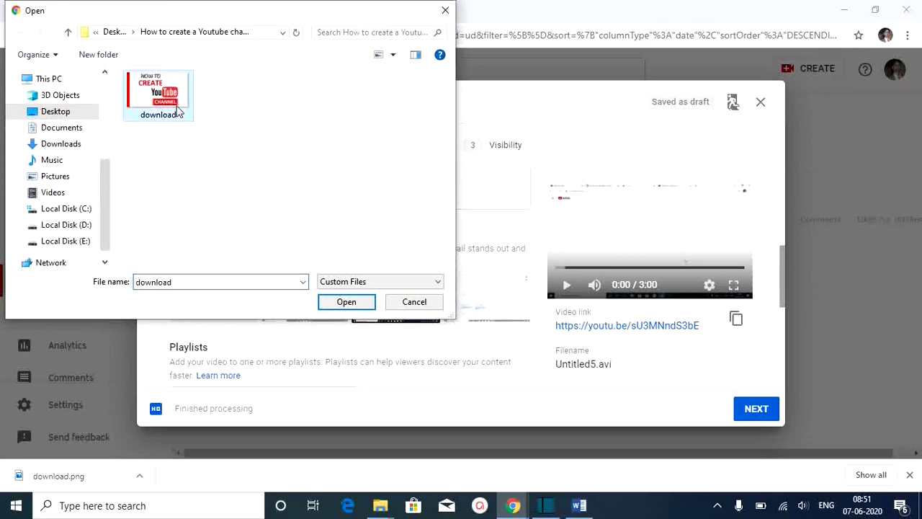
{"action": "double_click", "coordinate": [178, 110]}
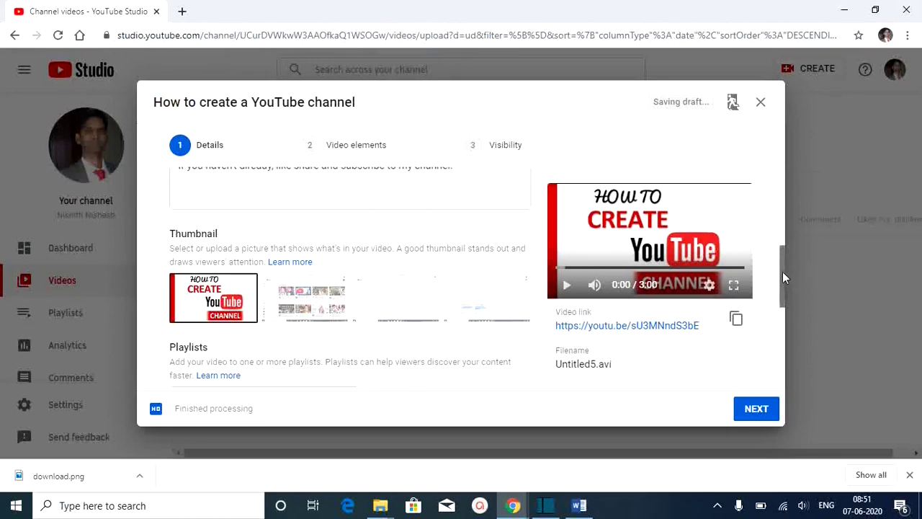
{"action": "left_click_drag", "start_coordinate": [782, 272], "coordinate": [782, 292]}
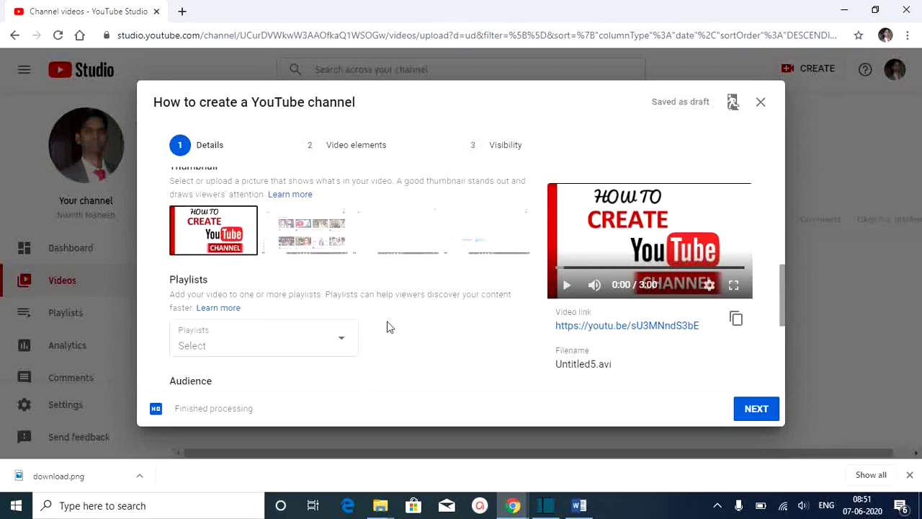
{"action": "left_click", "coordinate": [345, 345]}
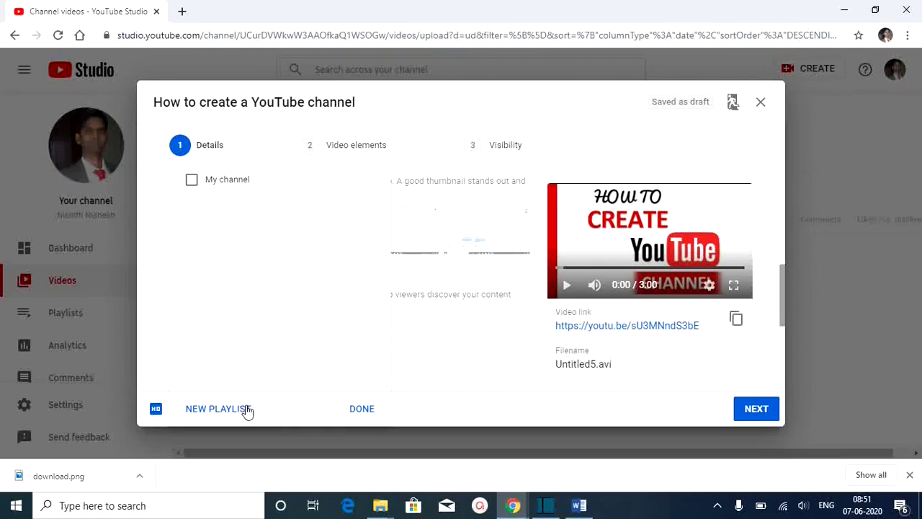
{"action": "left_click", "coordinate": [425, 365]}
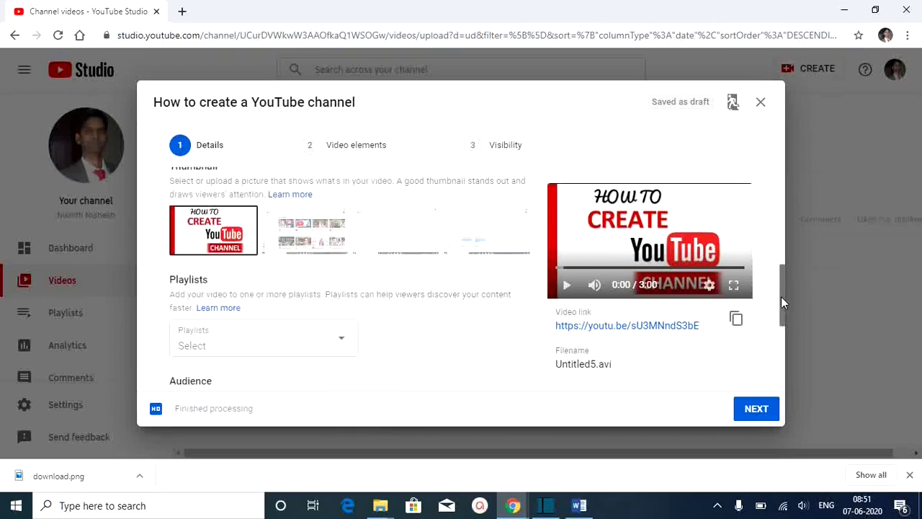
{"action": "left_click_drag", "start_coordinate": [781, 296], "coordinate": [777, 336]}
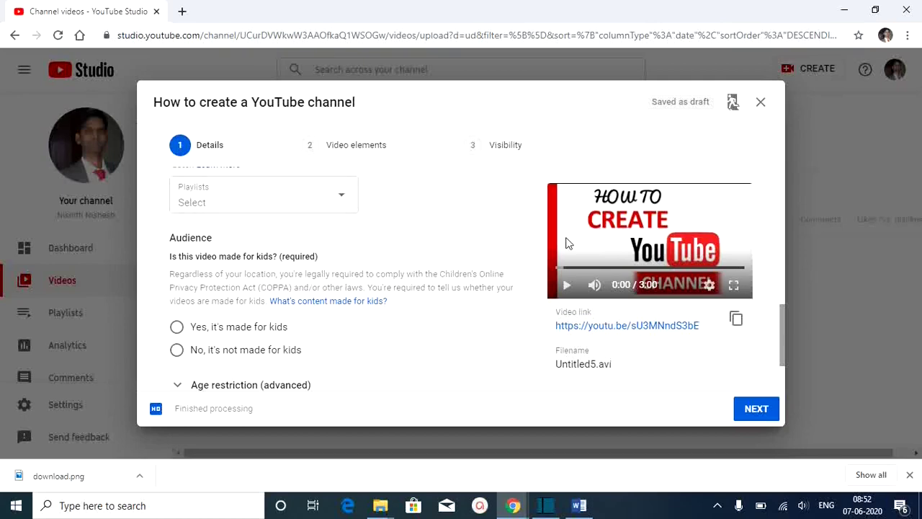
Choose 'No, it's not made for kids' and expand More options to show paid promotion and tags.
{"action": "left_click_drag", "start_coordinate": [784, 331], "coordinate": [782, 367]}
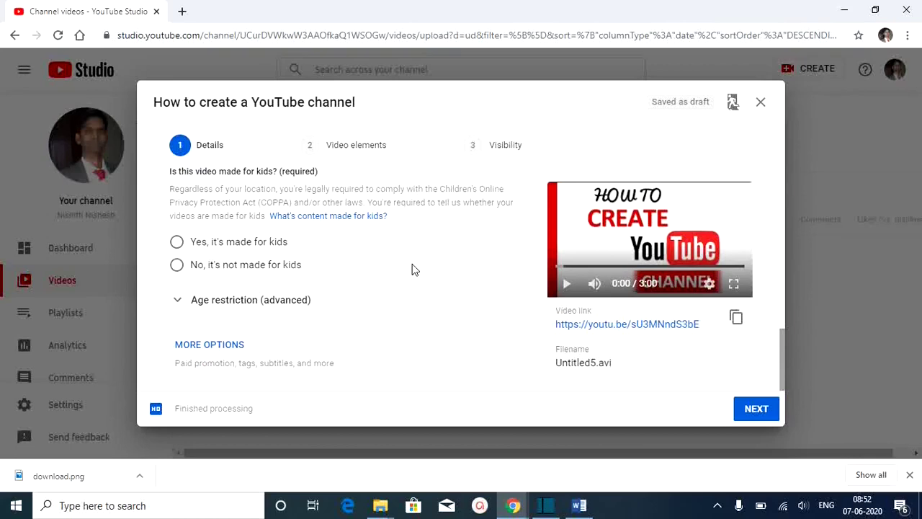
{"action": "left_click", "coordinate": [177, 265]}
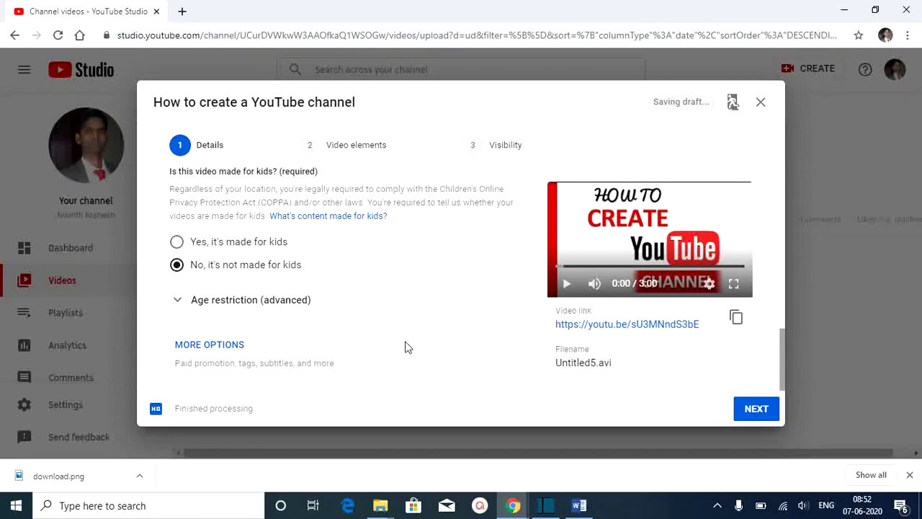
{"action": "left_click", "coordinate": [237, 347]}
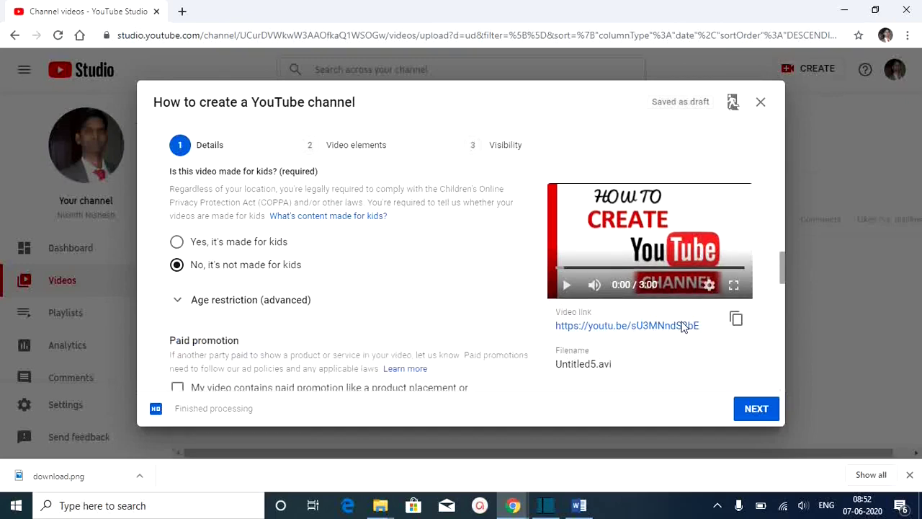
{"action": "left_click_drag", "start_coordinate": [782, 270], "coordinate": [780, 285]}
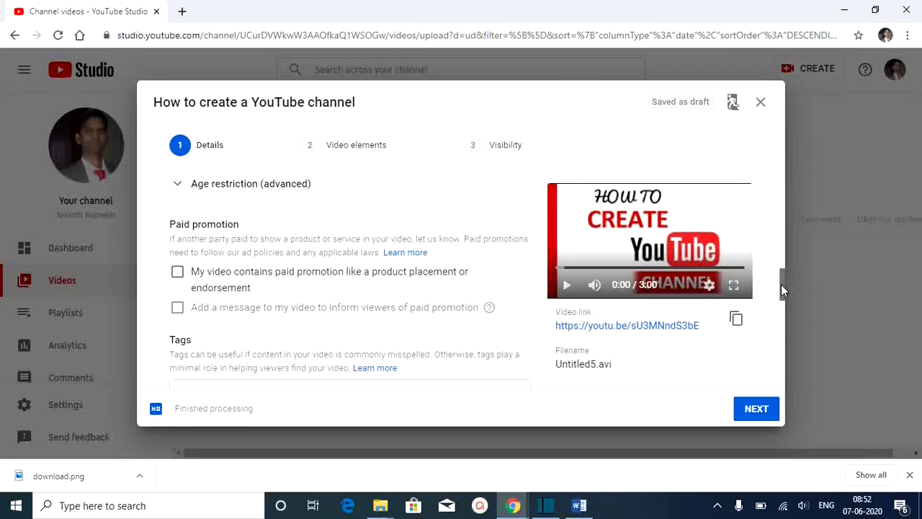
Focus the empty Tags field (0/500), then bring up the Word notes holding the tag list.
{"action": "left_click_drag", "start_coordinate": [781, 285], "coordinate": [781, 292]}
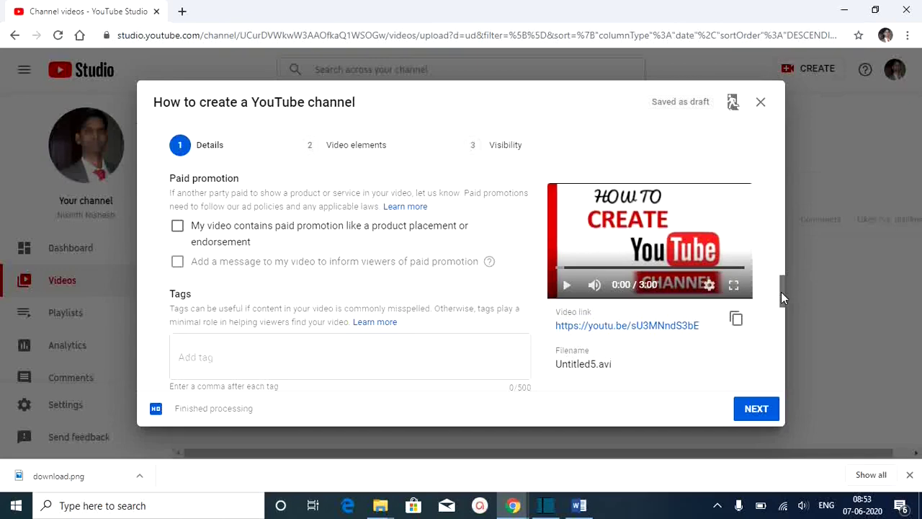
{"action": "left_click_drag", "start_coordinate": [782, 296], "coordinate": [780, 305]}
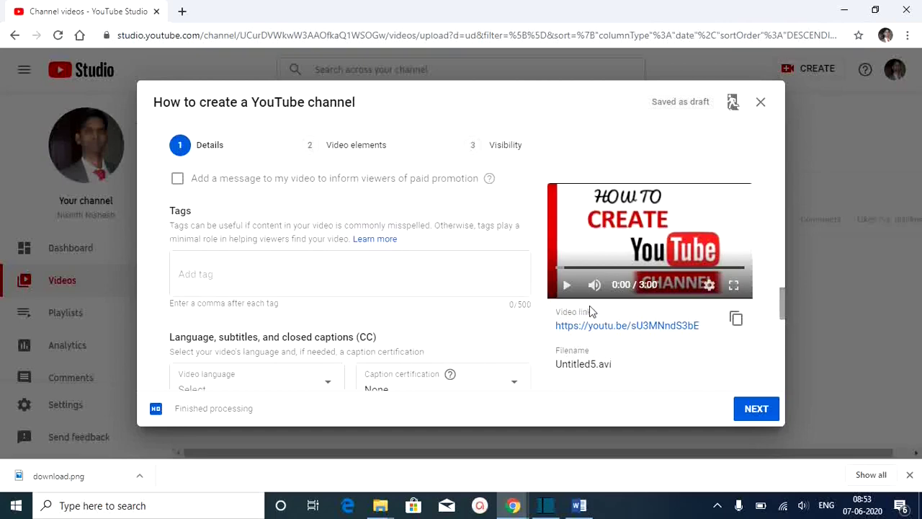
{"action": "left_click", "coordinate": [410, 280]}
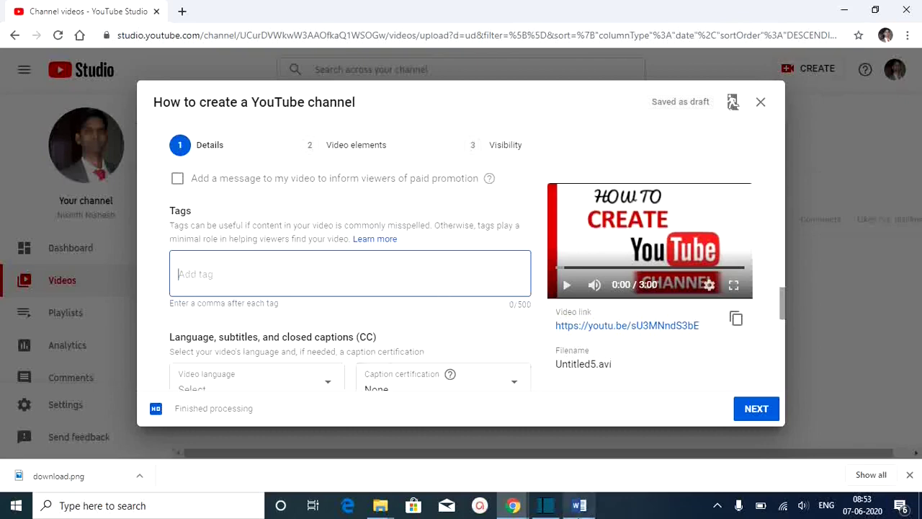
{"action": "left_click", "coordinate": [578, 505]}
Remove the trailing comma from the Word tag list and paste the four tags into Tags (148/500).
{"action": "left_click", "coordinate": [506, 415]}
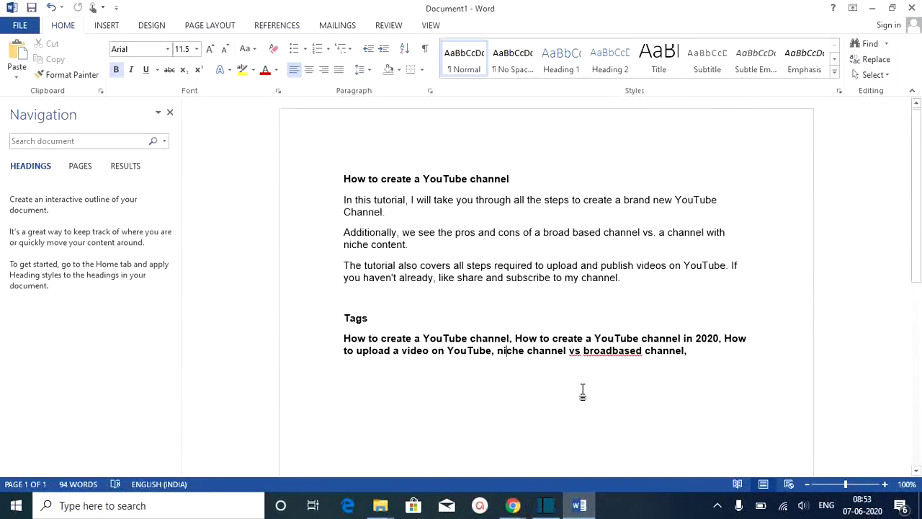
{"action": "left_click", "coordinate": [691, 352]}
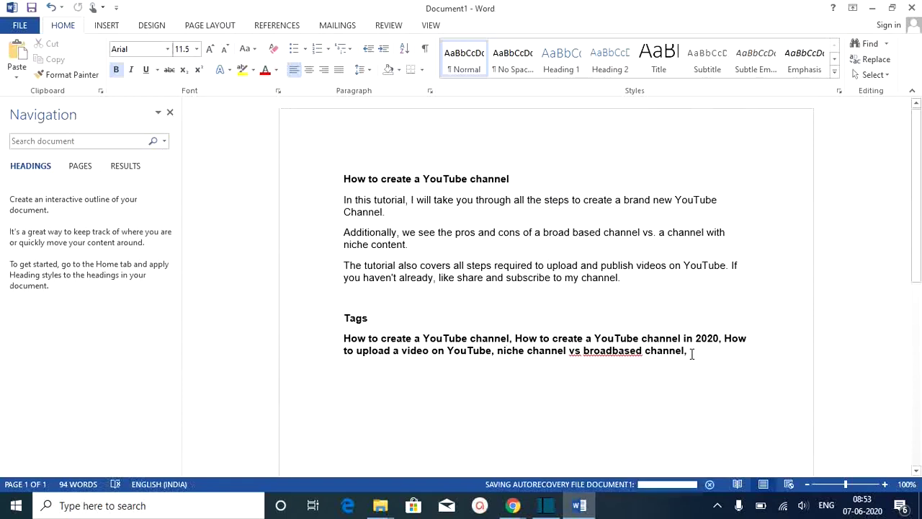
{"action": "key", "text": "BackSpace"}
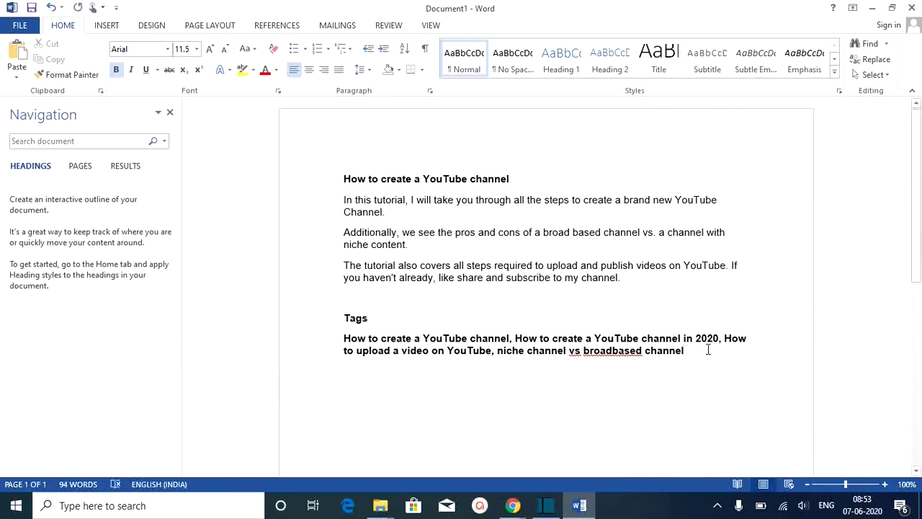
{"action": "left_click_drag", "start_coordinate": [698, 354], "coordinate": [348, 342]}
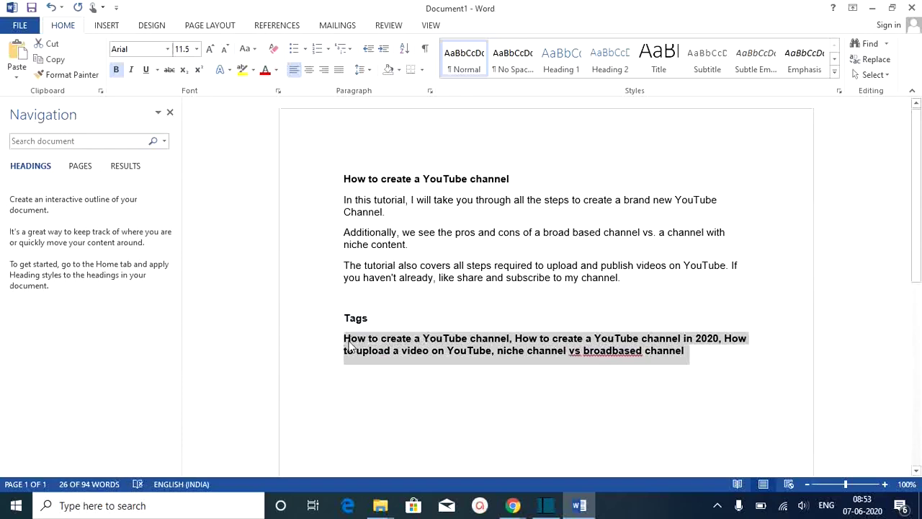
{"action": "key", "text": "ctrl+c"}
{"action": "key", "text": "alt+Tab"}
{"action": "left_click", "coordinate": [385, 264]}
{"action": "key", "text": "ctrl+v"}
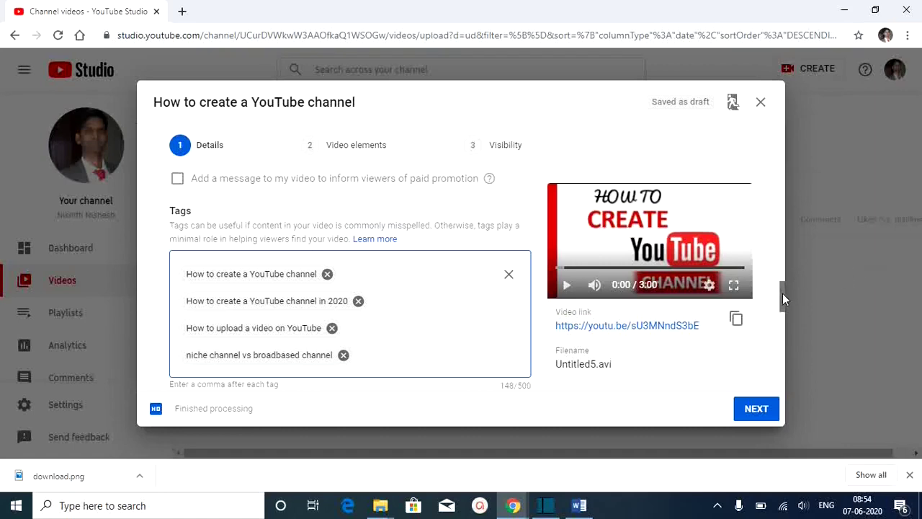
Pick 7 in June 2020 from the Recording date picker, giving Jun 7, 2020.
{"action": "mouse_move", "coordinate": [782, 293]}
{"action": "left_mouse_down"}
{"action": "mouse_move", "coordinate": [783, 314]}
{"action": "mouse_move", "coordinate": [780, 295]}
{"action": "left_mouse_up"}
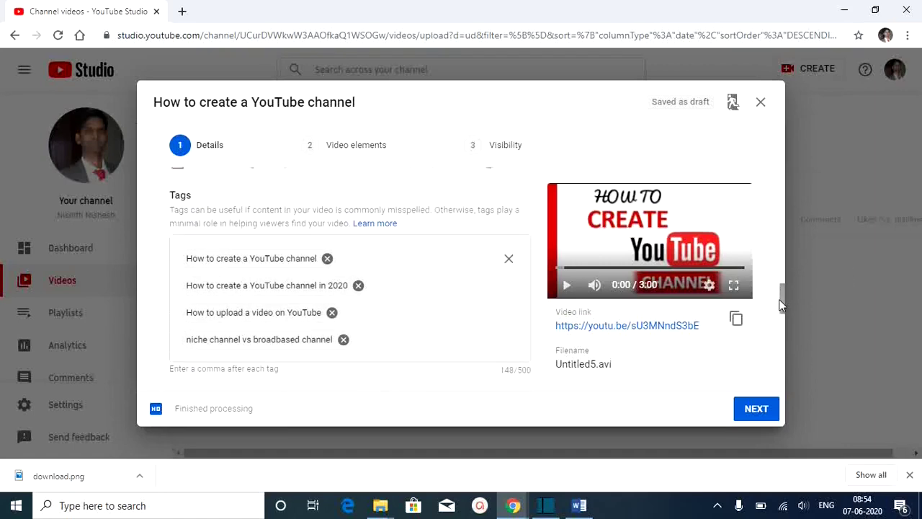
{"action": "left_click_drag", "start_coordinate": [782, 308], "coordinate": [781, 325]}
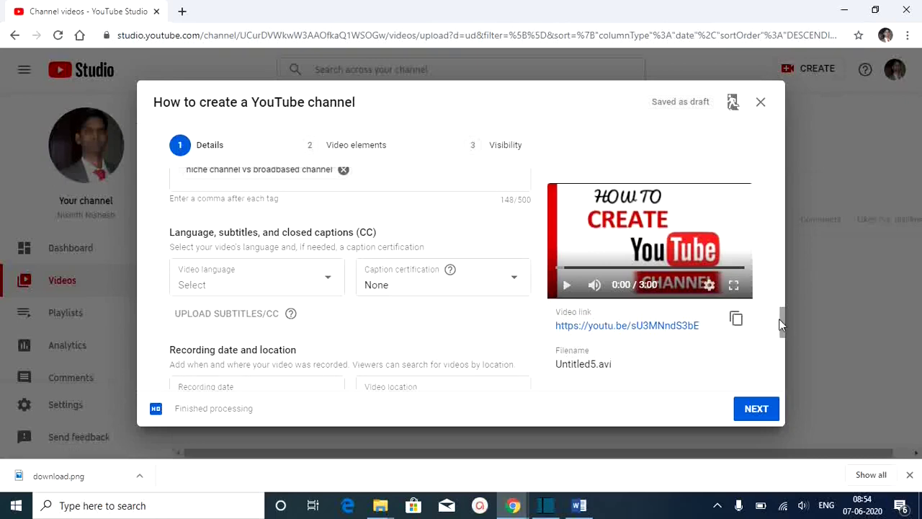
{"action": "left_click_drag", "start_coordinate": [783, 329], "coordinate": [781, 345]}
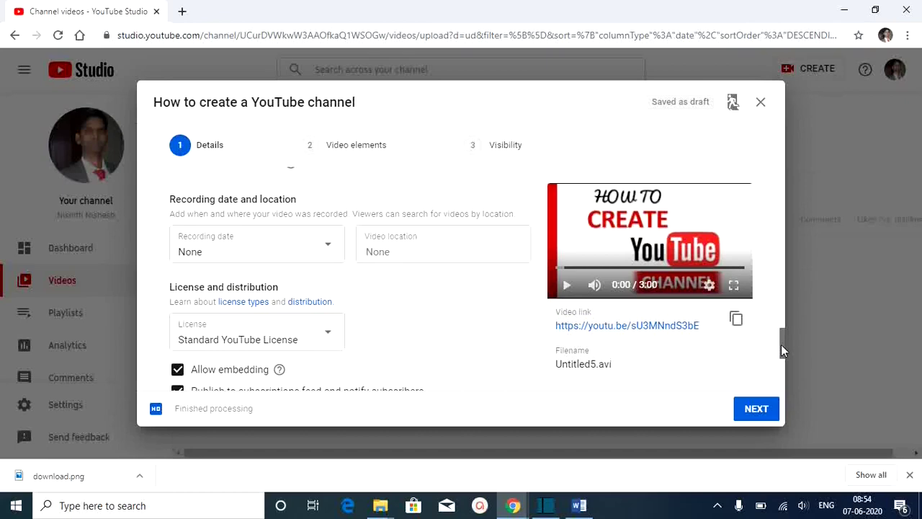
{"action": "left_click_drag", "start_coordinate": [781, 344], "coordinate": [780, 345]}
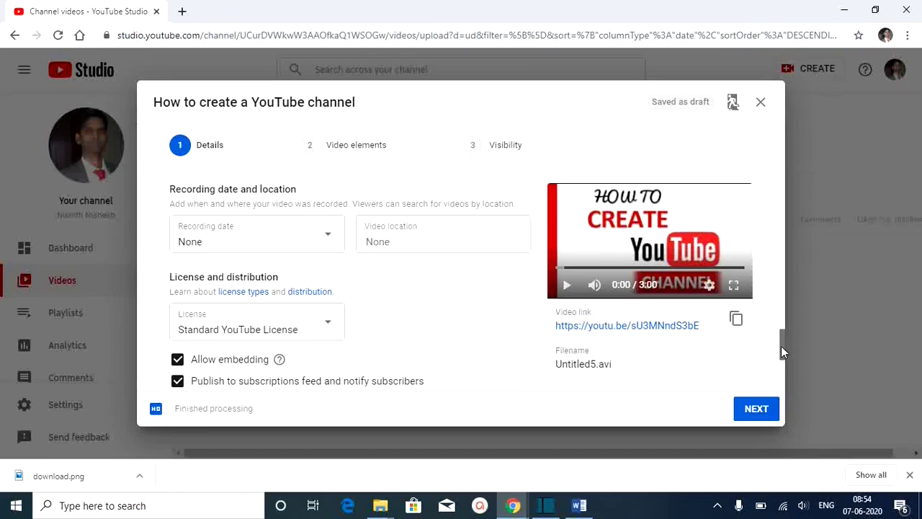
{"action": "left_click", "coordinate": [328, 238]}
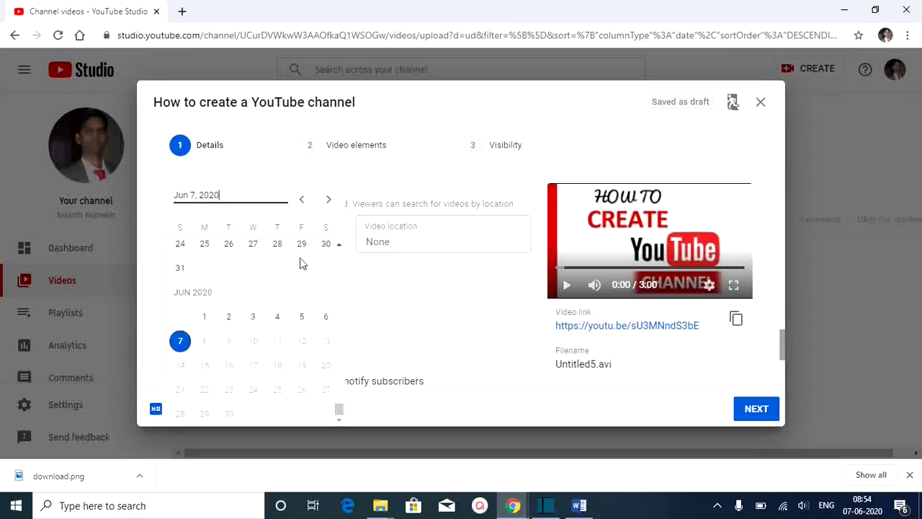
{"action": "left_click", "coordinate": [184, 342]}
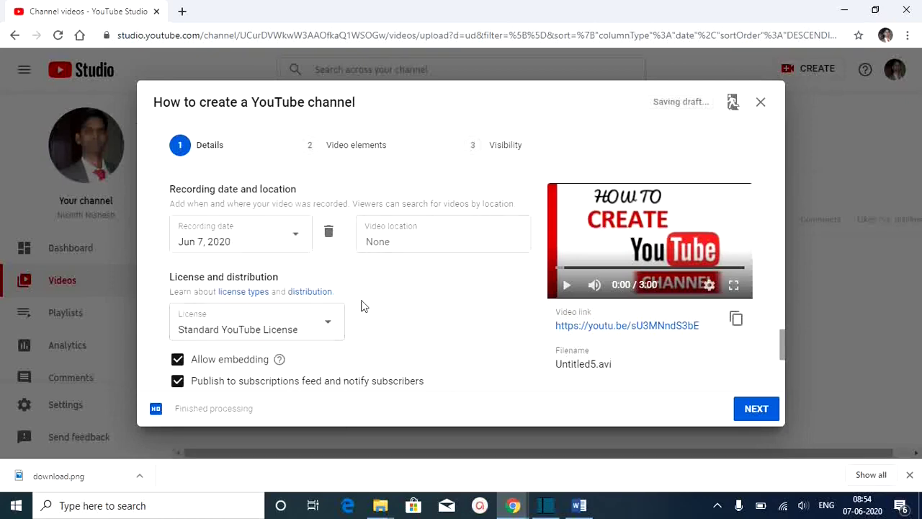
{"action": "left_click", "coordinate": [293, 239]}
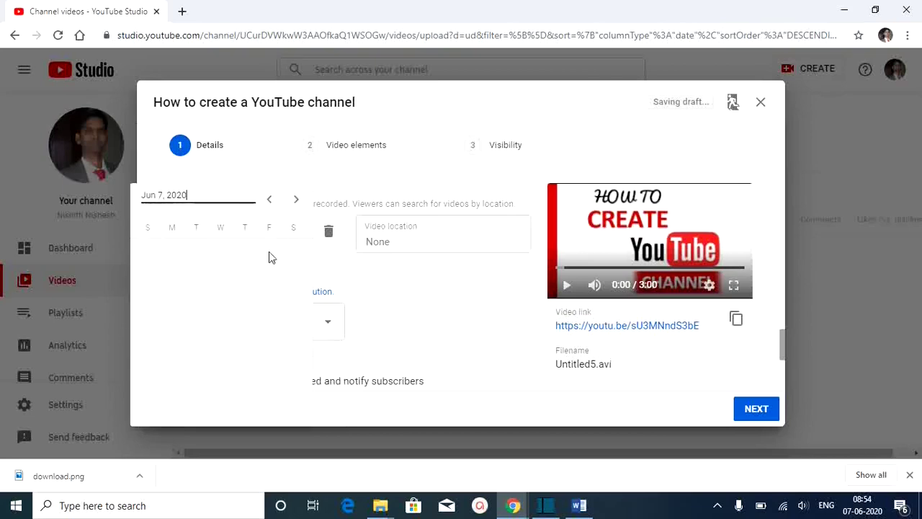
{"action": "left_click", "coordinate": [438, 289]}
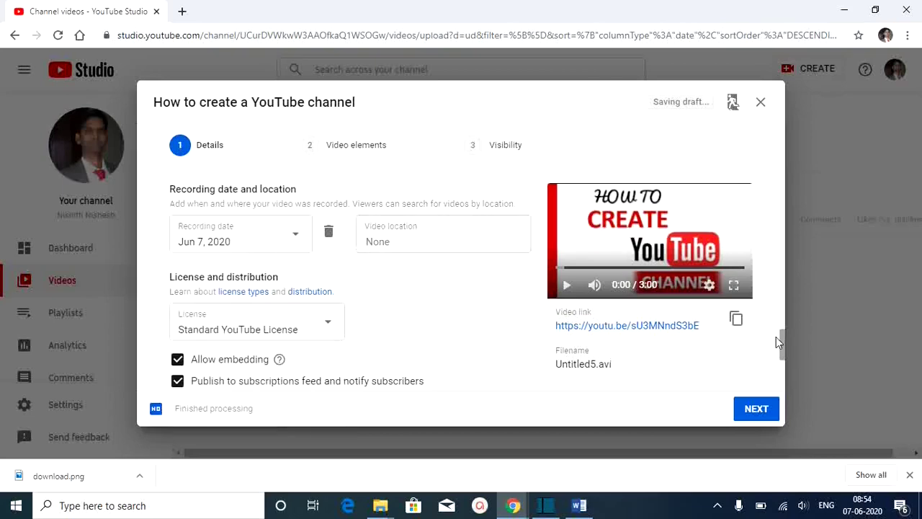
Untick 'Allow embedding' and 'Publish to subscriptions feed and notify subscribers'.
{"action": "left_click", "coordinate": [408, 234]}
{"action": "left_click_drag", "start_coordinate": [783, 335], "coordinate": [781, 351]}
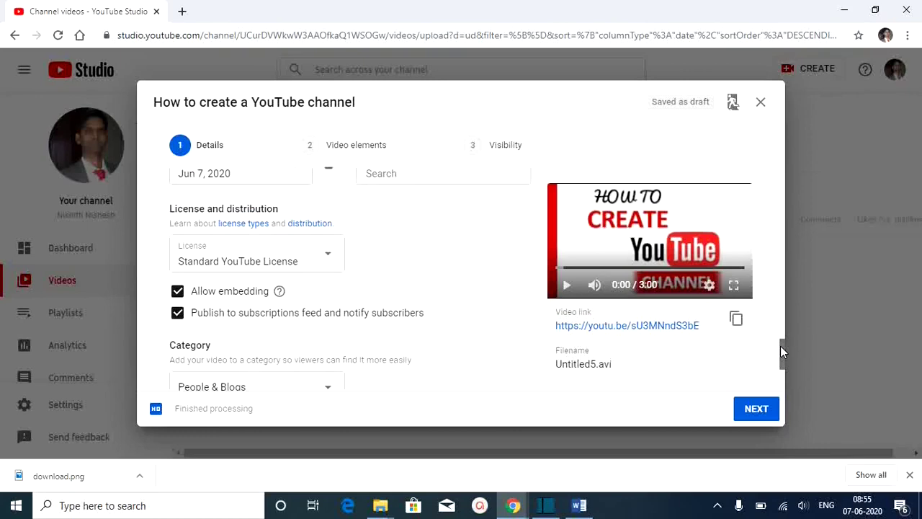
{"action": "mouse_move", "coordinate": [279, 295]}
{"action": "left_click", "coordinate": [178, 291]}
{"action": "left_click", "coordinate": [178, 322]}
{"action": "left_click_drag", "start_coordinate": [781, 355], "coordinate": [781, 376]}
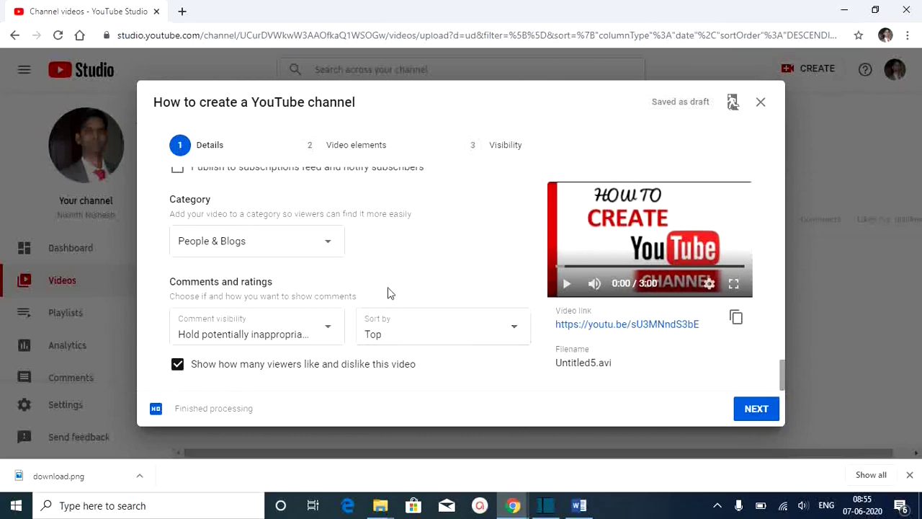
{"action": "left_click", "coordinate": [330, 246]}
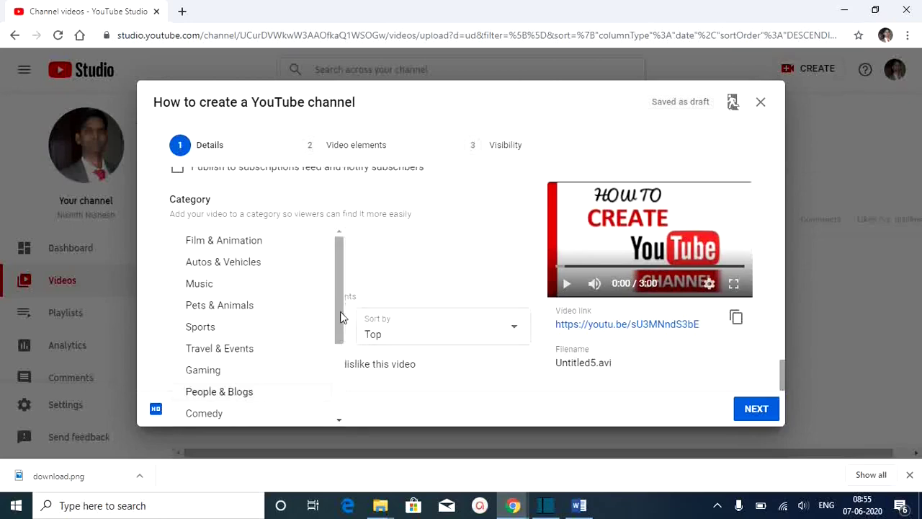
{"action": "left_click_drag", "start_coordinate": [341, 329], "coordinate": [331, 385]}
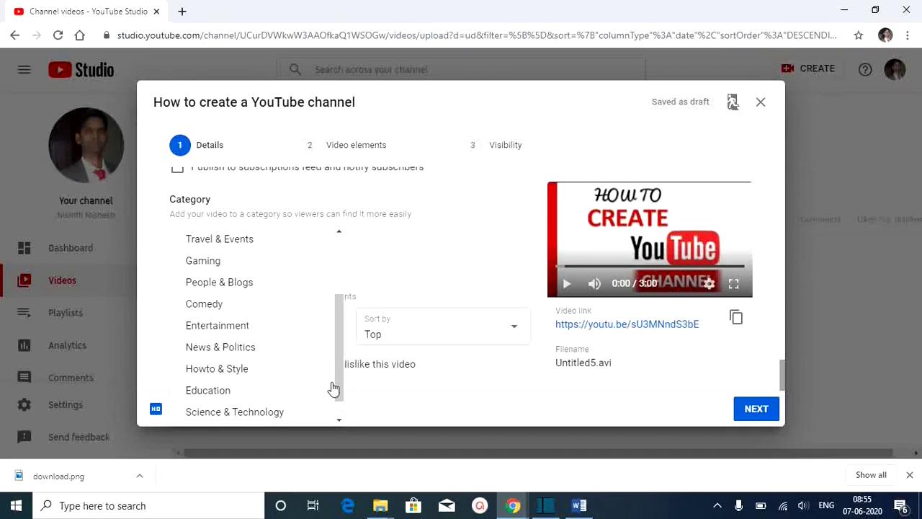
{"action": "left_click", "coordinate": [243, 286]}
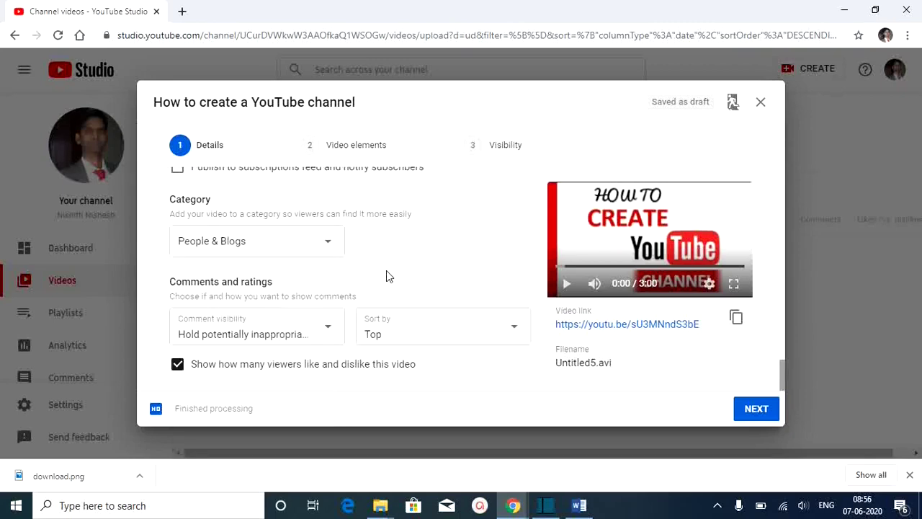
{"action": "left_click", "coordinate": [326, 247]}
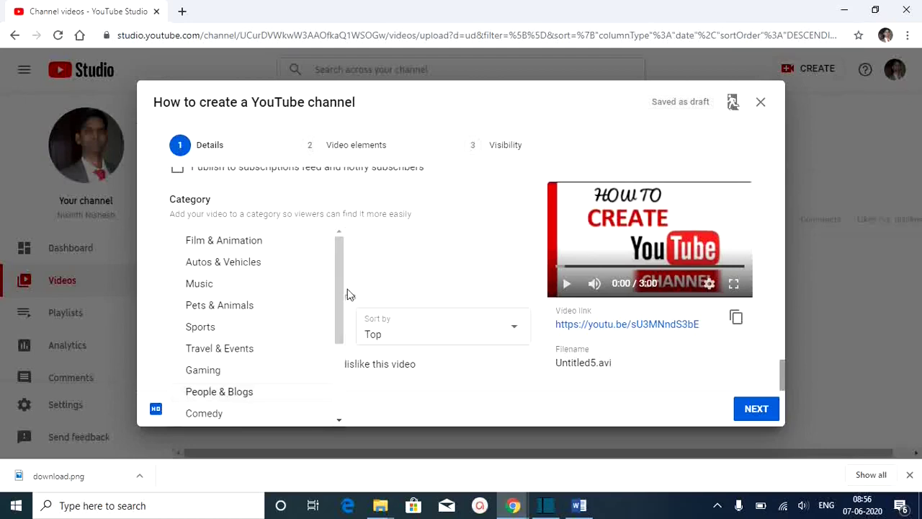
{"action": "left_click_drag", "start_coordinate": [340, 295], "coordinate": [336, 329]}
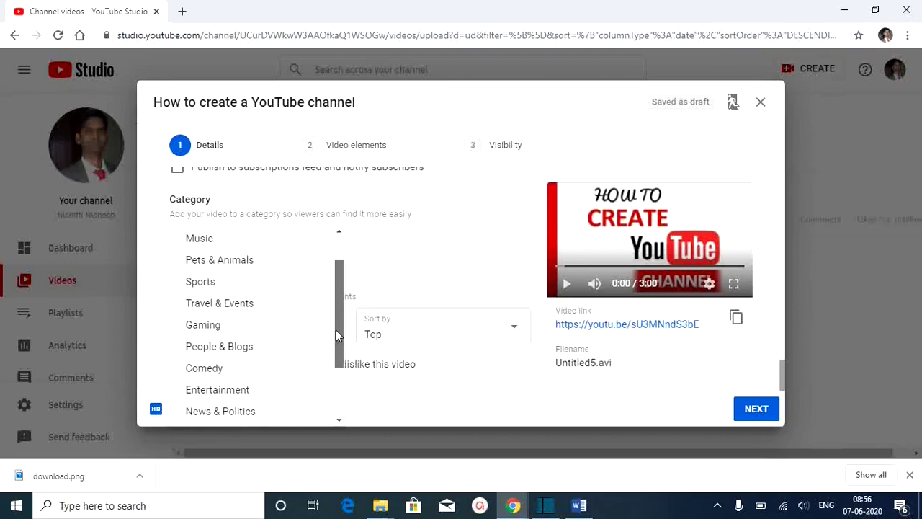
{"action": "left_click", "coordinate": [266, 352]}
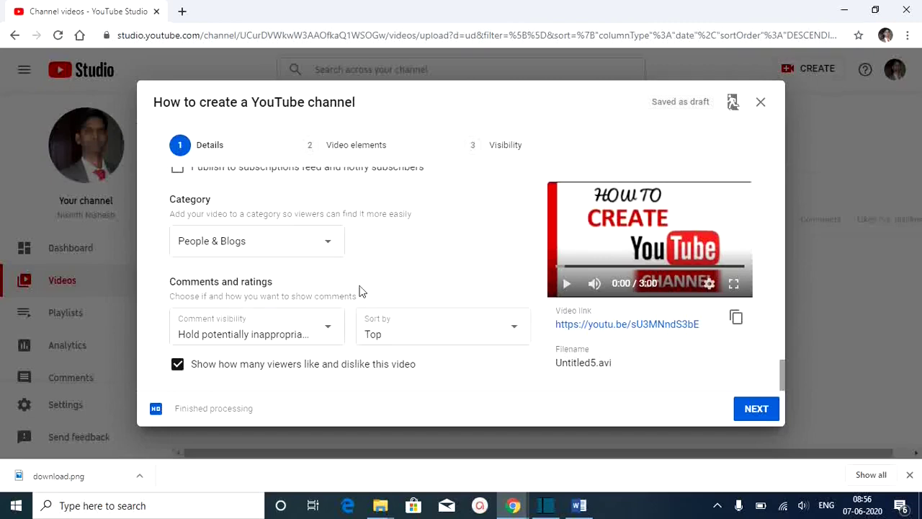
Set comment visibility to Allow all comments, leaving the sort order on Top.
{"action": "left_click", "coordinate": [329, 331]}
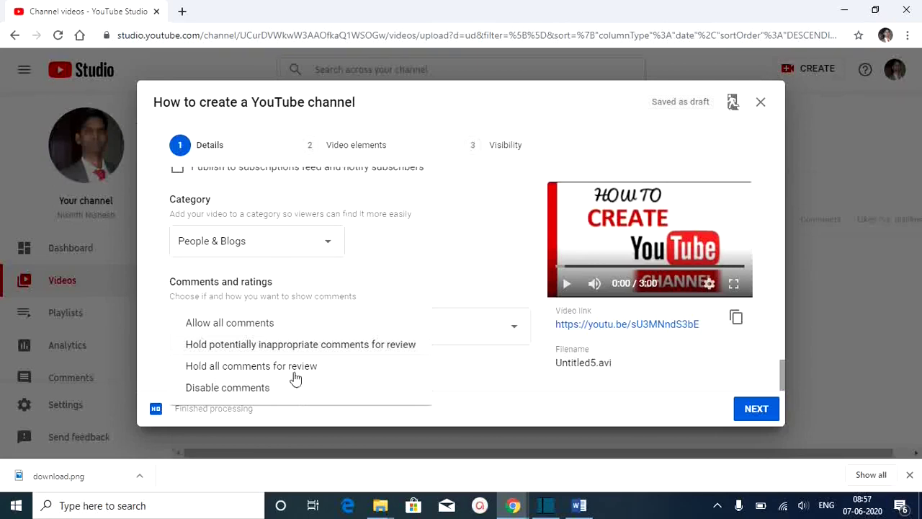
{"action": "left_click", "coordinate": [273, 328]}
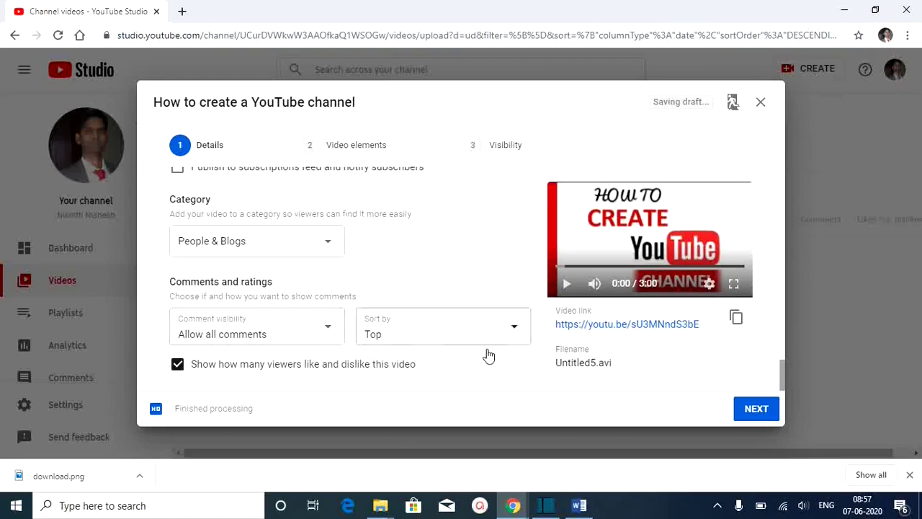
{"action": "left_click", "coordinate": [517, 332]}
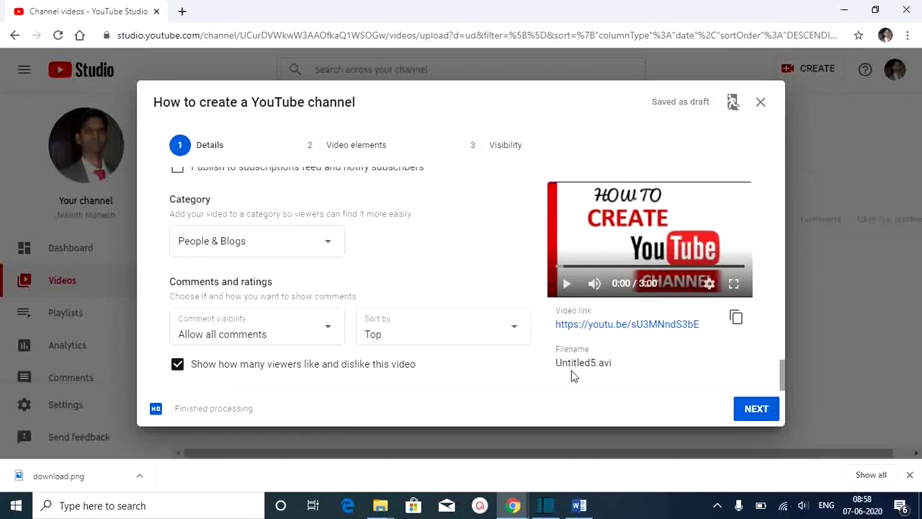
Advance the upload past Details and Video elements to the Visibility step.
{"action": "left_click", "coordinate": [757, 411]}
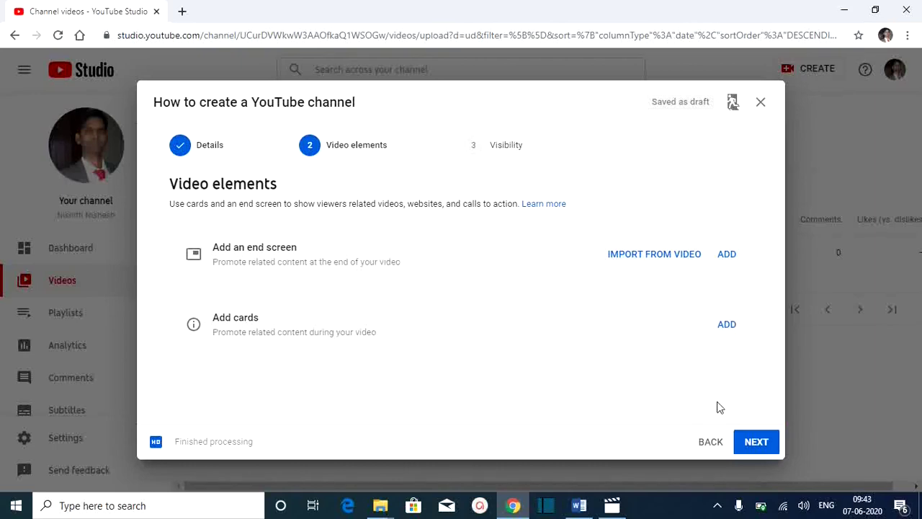
{"action": "left_click", "coordinate": [761, 442]}
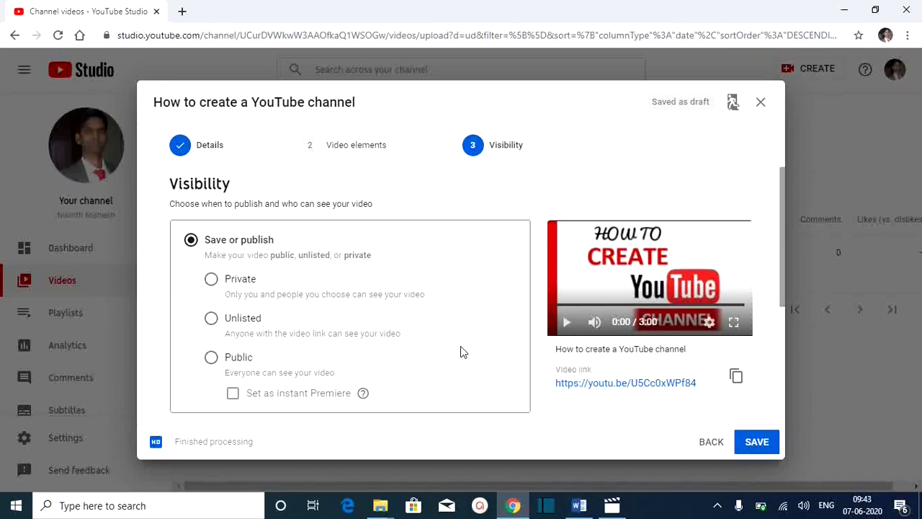
Choose Private visibility and save the upload.
{"action": "left_click", "coordinate": [211, 281]}
{"action": "left_click", "coordinate": [763, 448]}
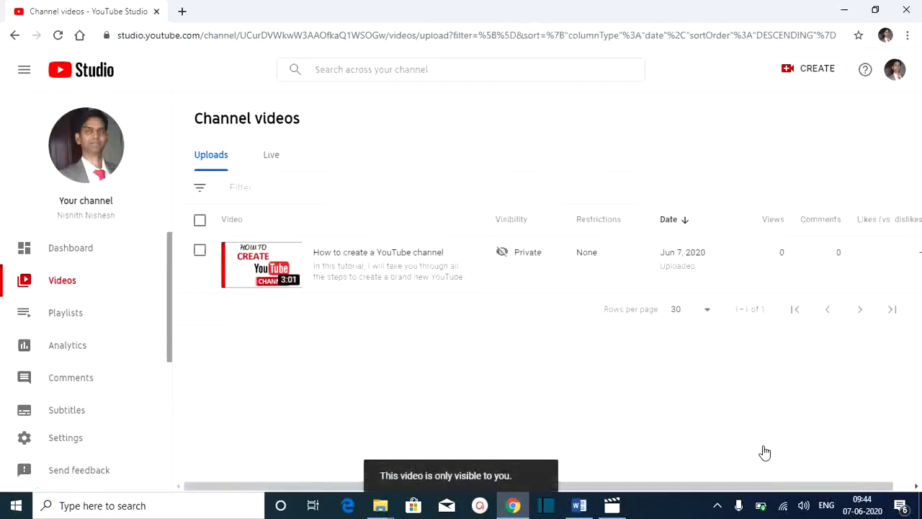
Open 'How to create a YouTube channel' details and play it via its Video link.
{"action": "mouse_move", "coordinate": [345, 242]}
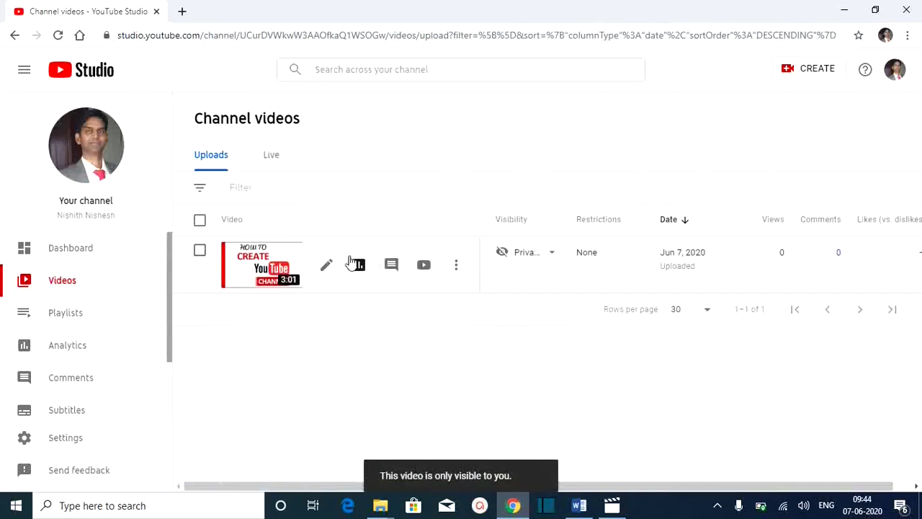
{"action": "left_click", "coordinate": [288, 263]}
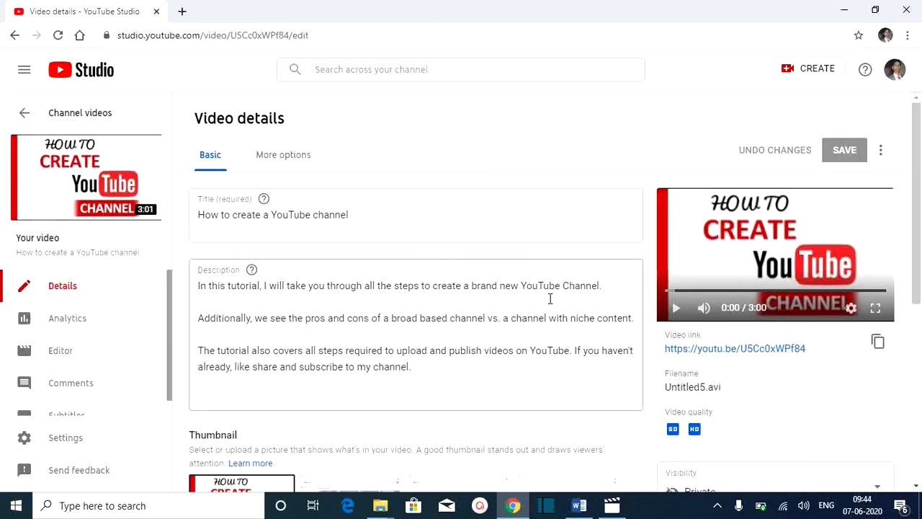
{"action": "left_click", "coordinate": [729, 350]}
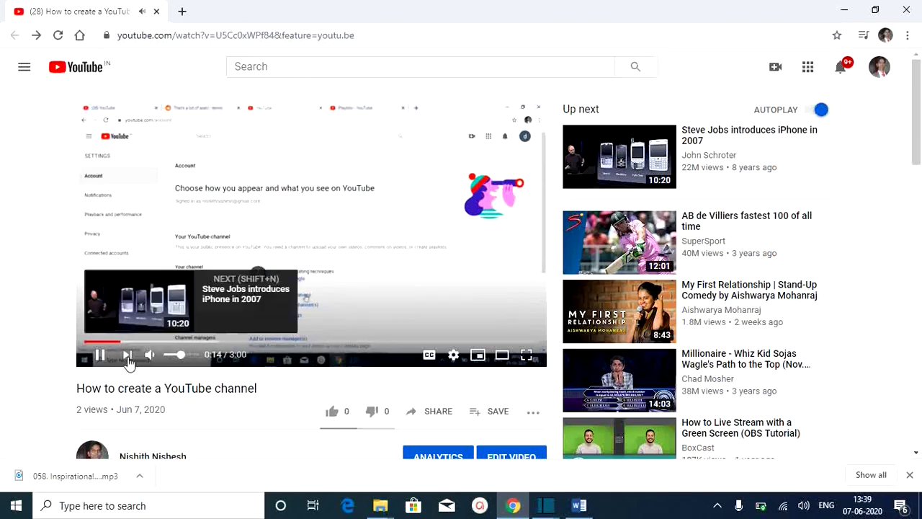
Pause the video at 0:15, expand the description, and open the account menu.
{"action": "left_click", "coordinate": [100, 354]}
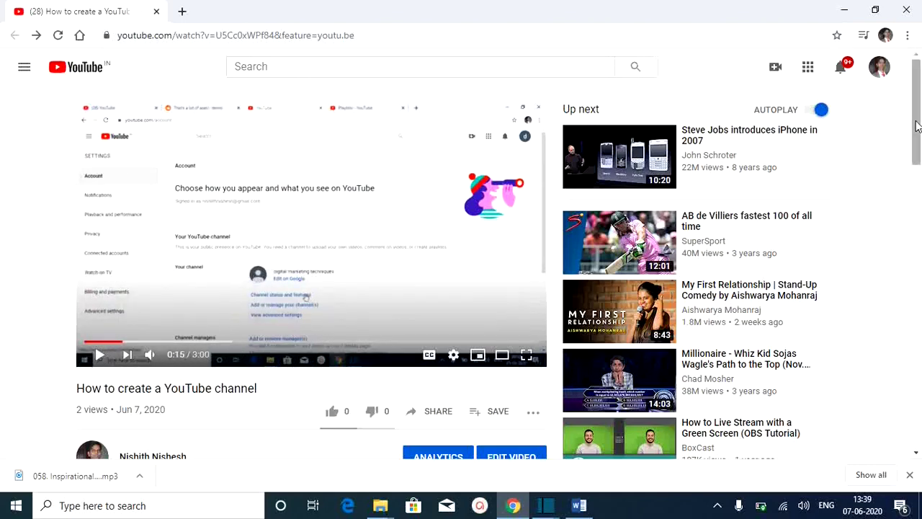
{"action": "scroll", "coordinate": [916, 126], "scroll_direction": "down", "scroll_amount": 3}
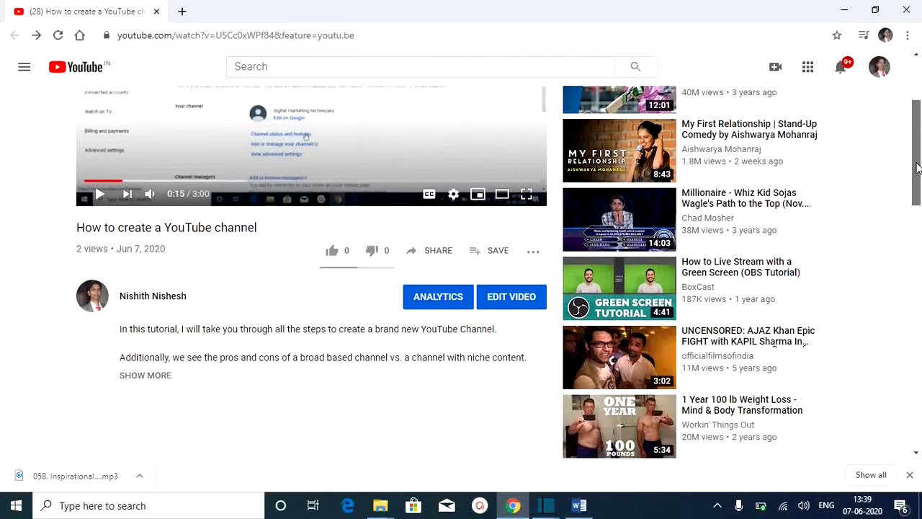
{"action": "left_click", "coordinate": [149, 374]}
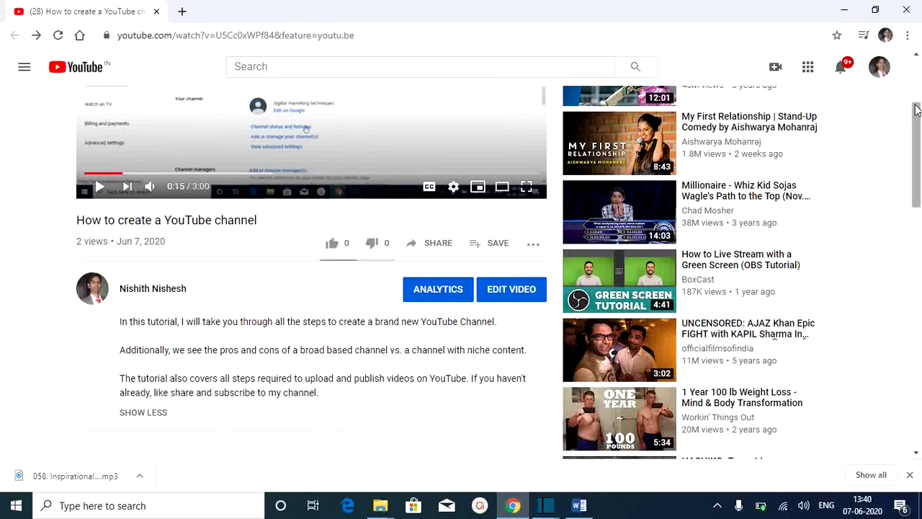
{"action": "left_click_drag", "start_coordinate": [915, 118], "coordinate": [909, 75]}
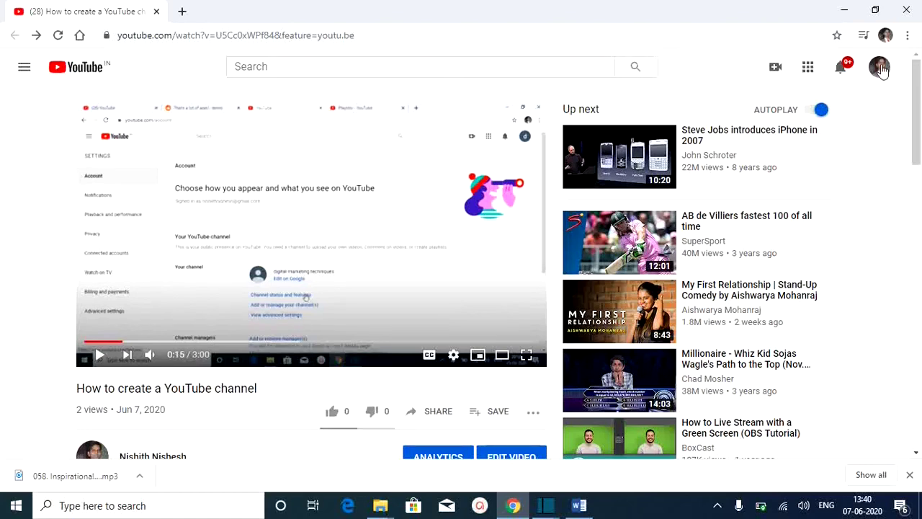
{"action": "left_click", "coordinate": [880, 68]}
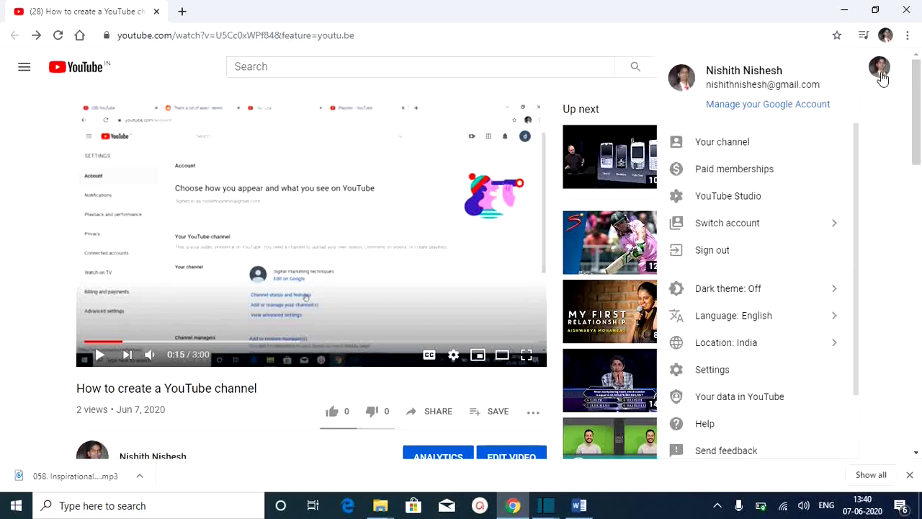
Go to YouTube Studio's Channel videos list from the account menu.
{"action": "left_click", "coordinate": [766, 199]}
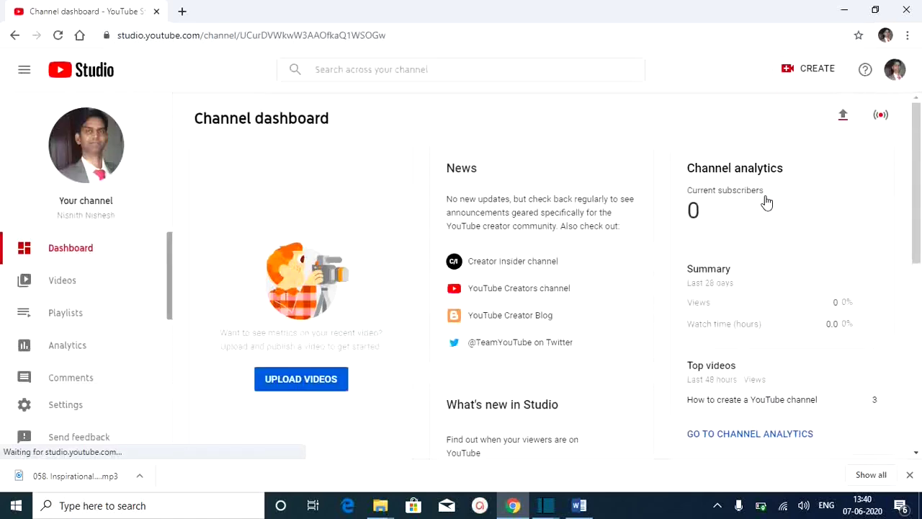
{"action": "left_click", "coordinate": [75, 281]}
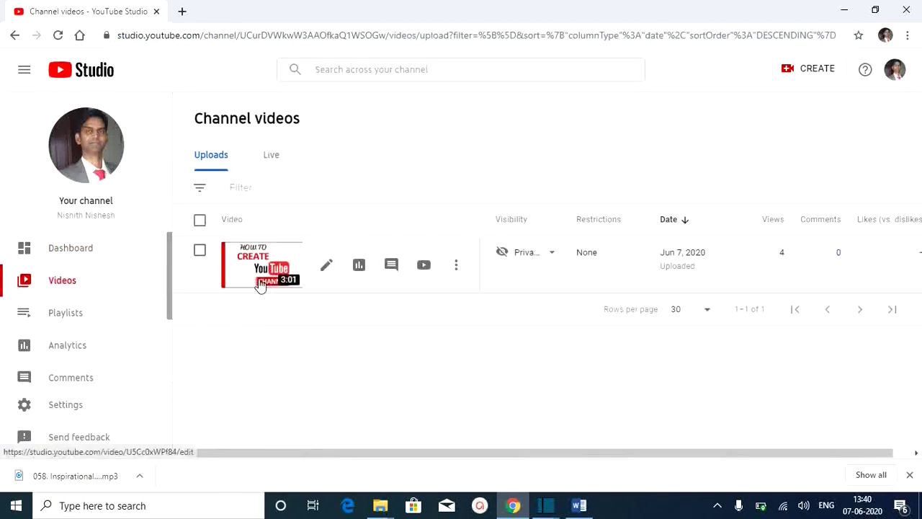
Switch 'How to create a YouTube channel' visibility to Public and publish it.
{"action": "left_click", "coordinate": [552, 256]}
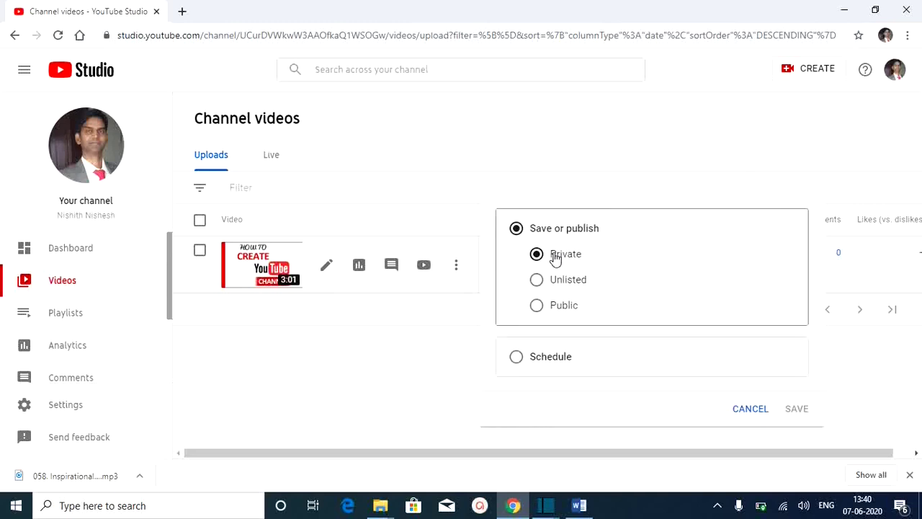
{"action": "left_click", "coordinate": [537, 306]}
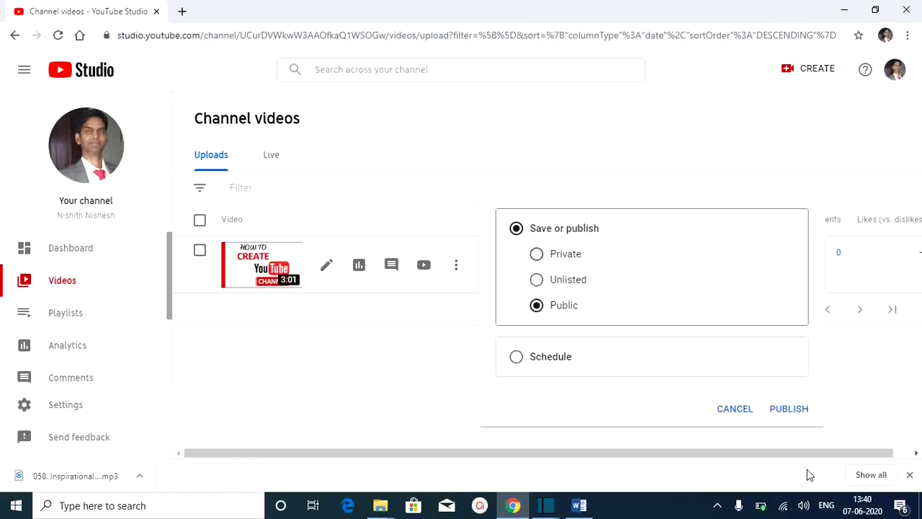
{"action": "left_click", "coordinate": [792, 409]}
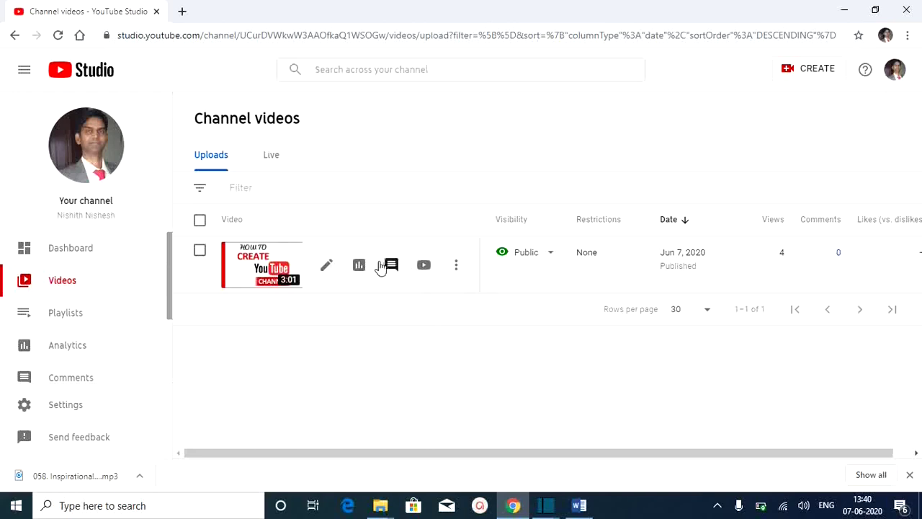
Open the public video's details and watch it on YouTube in a new tab.
{"action": "left_click", "coordinate": [281, 268]}
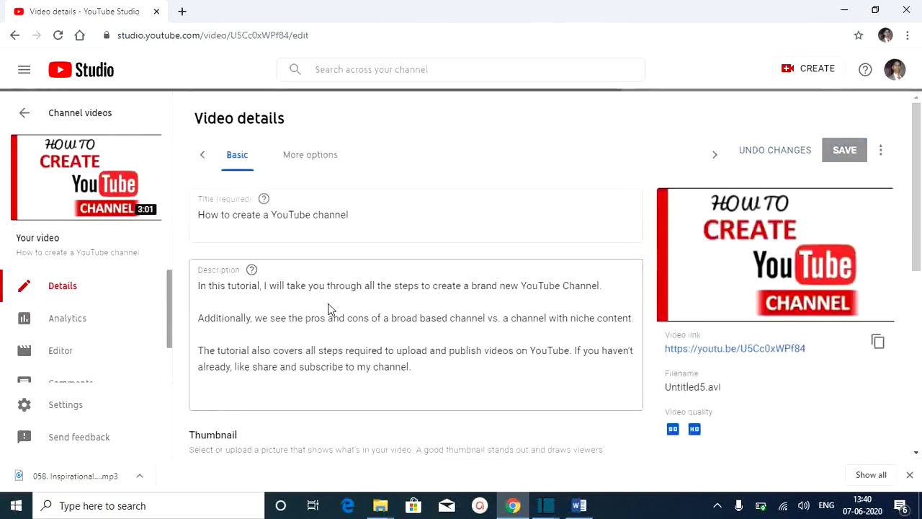
{"action": "left_click", "coordinate": [718, 350]}
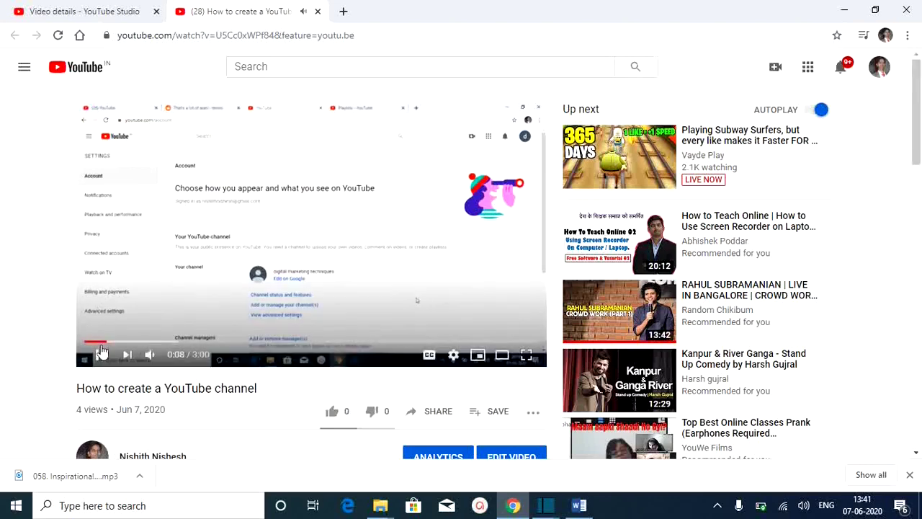
Pause the public video at 0:09 and show the hidden system tray icons.
{"action": "left_click", "coordinate": [98, 355]}
{"action": "left_click_drag", "start_coordinate": [918, 150], "coordinate": [911, 108]}
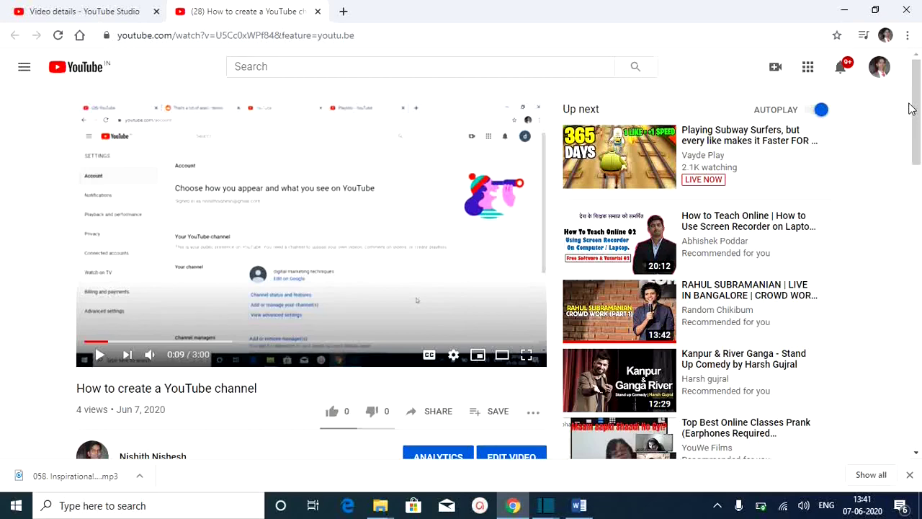
{"action": "left_click", "coordinate": [718, 505]}
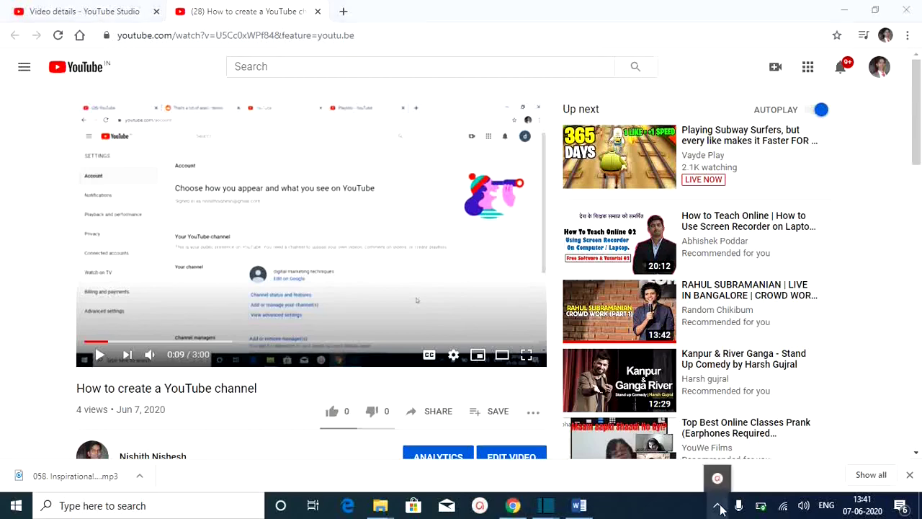